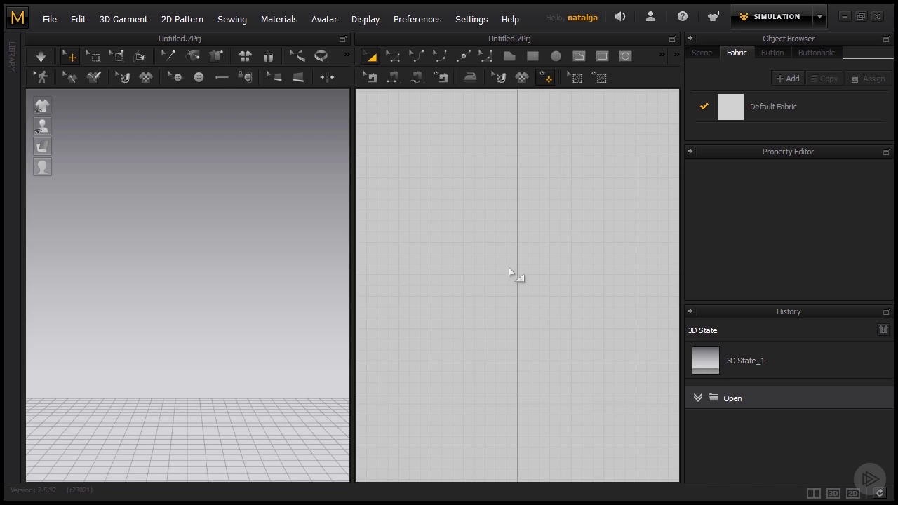
Create a rectangular pattern 630 mm wide and 400 mm high in the 2D workspace
{"action": "left_click", "coordinate": [500, 255]}
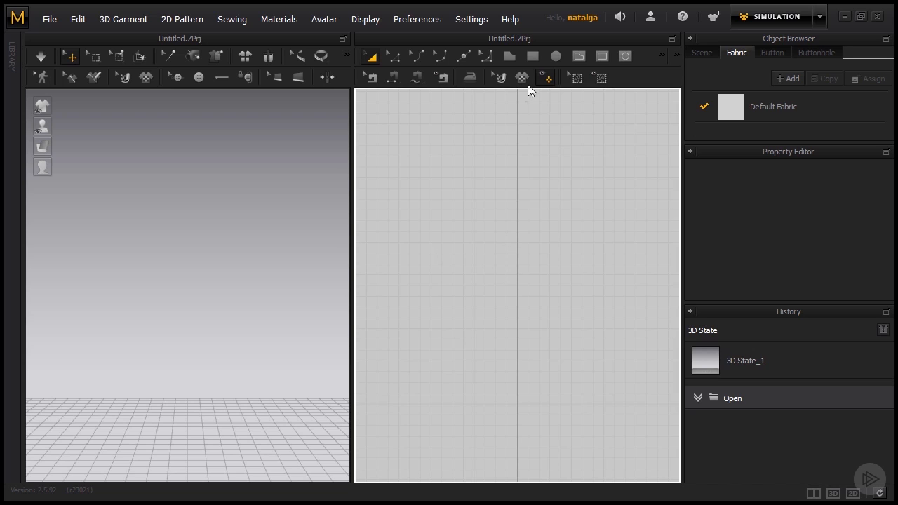
{"action": "left_click", "coordinate": [536, 56]}
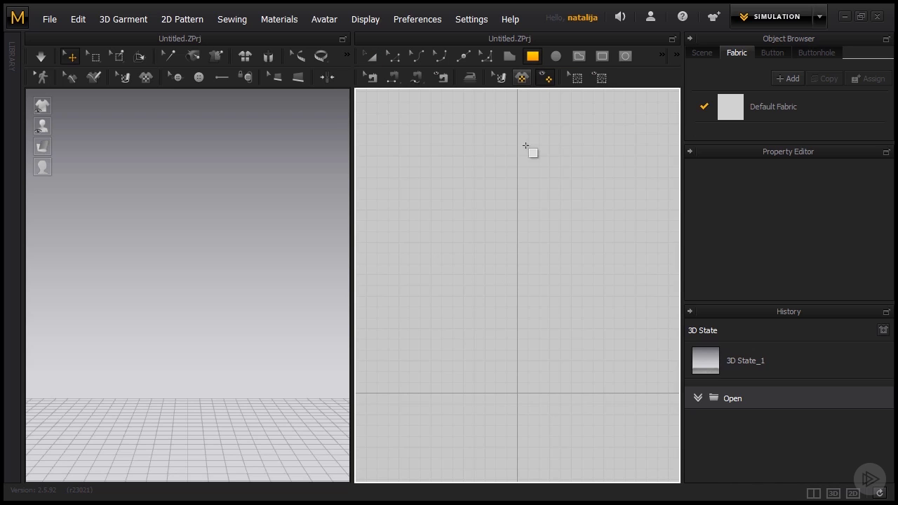
{"action": "left_click", "coordinate": [495, 314]}
{"action": "left_click_drag", "start_coordinate": [424, 166], "coordinate": [419, 131]}
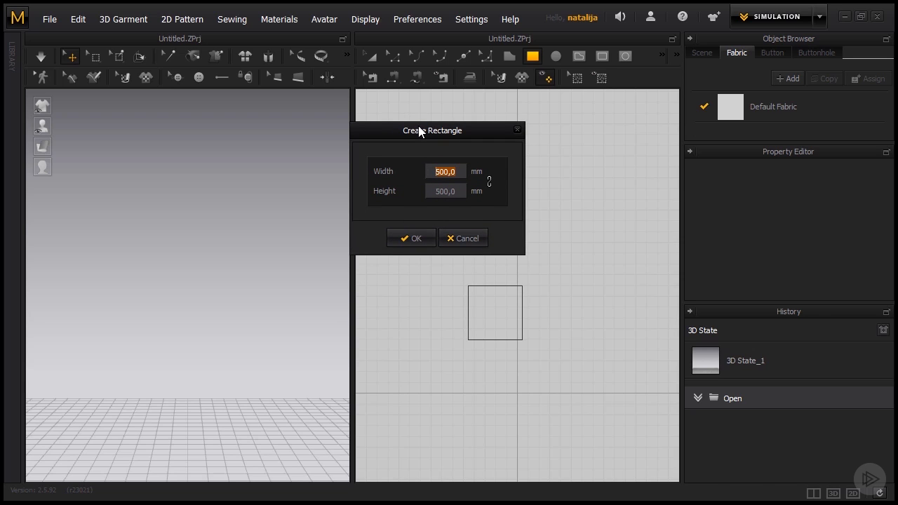
{"action": "type", "text": "630"}
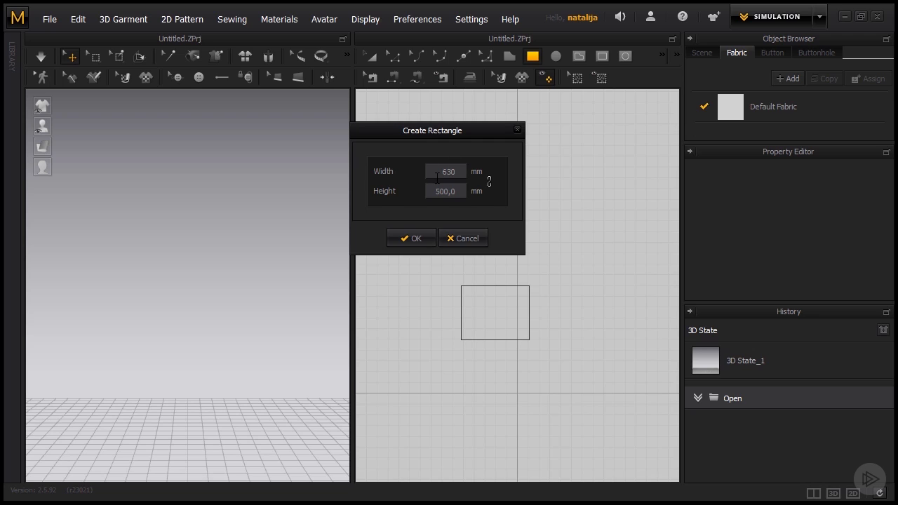
{"action": "key", "text": "Tab"}
{"action": "type", "text": "400"}
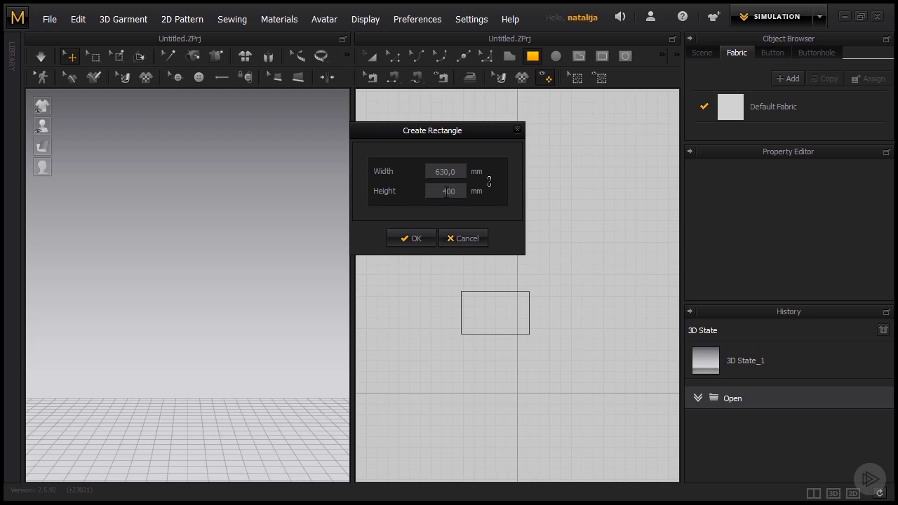
{"action": "left_click", "coordinate": [413, 239]}
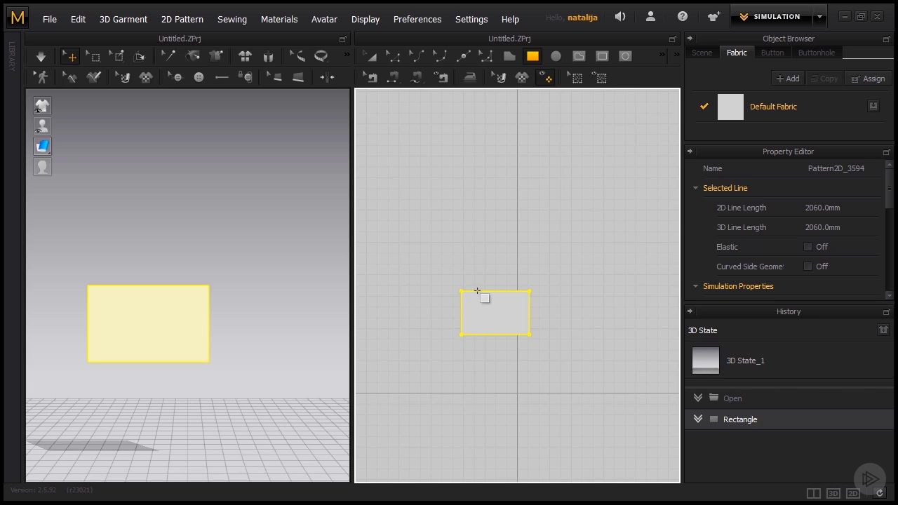
Shift the rectangle a little to the left in 2D and paste a copy of it on its right side
{"action": "right_click_drag", "start_coordinate": [279, 320], "coordinate": [268, 326]}
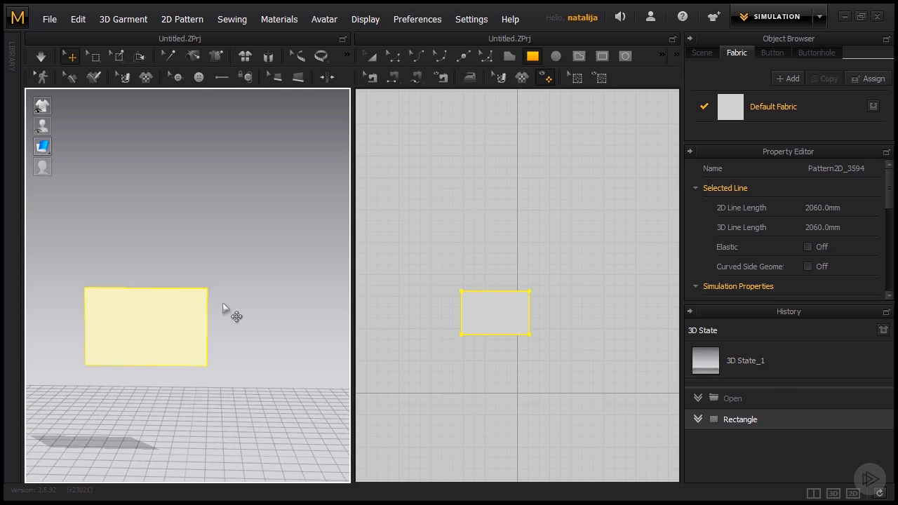
{"action": "left_click", "coordinate": [372, 62]}
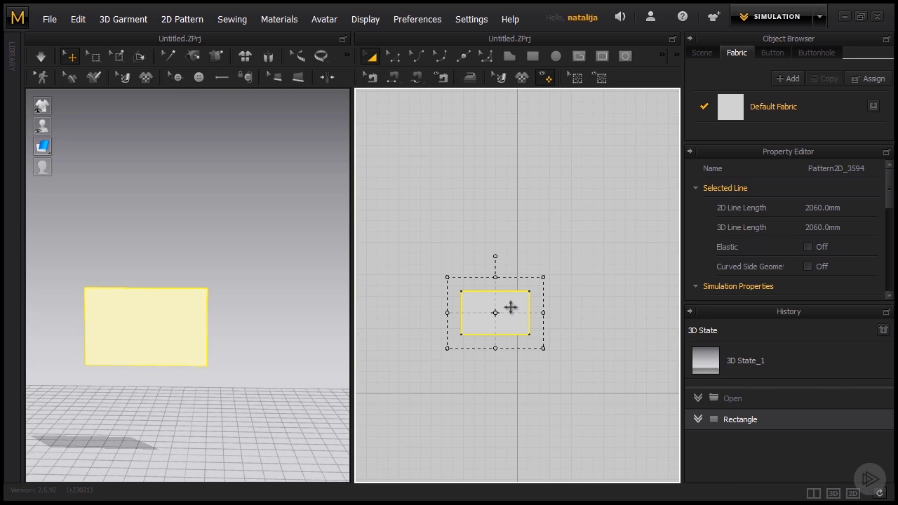
{"action": "left_click_drag", "start_coordinate": [510, 306], "coordinate": [487, 308]}
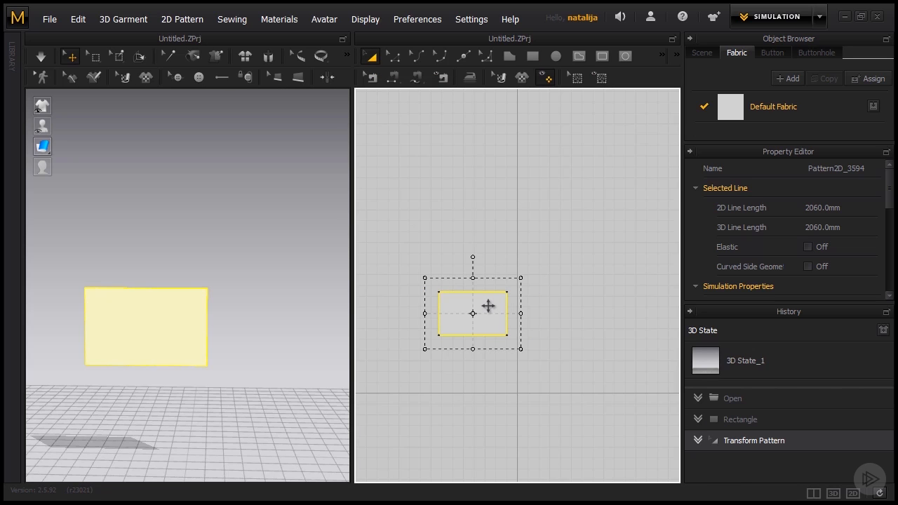
{"action": "key", "text": "ctrl+v"}
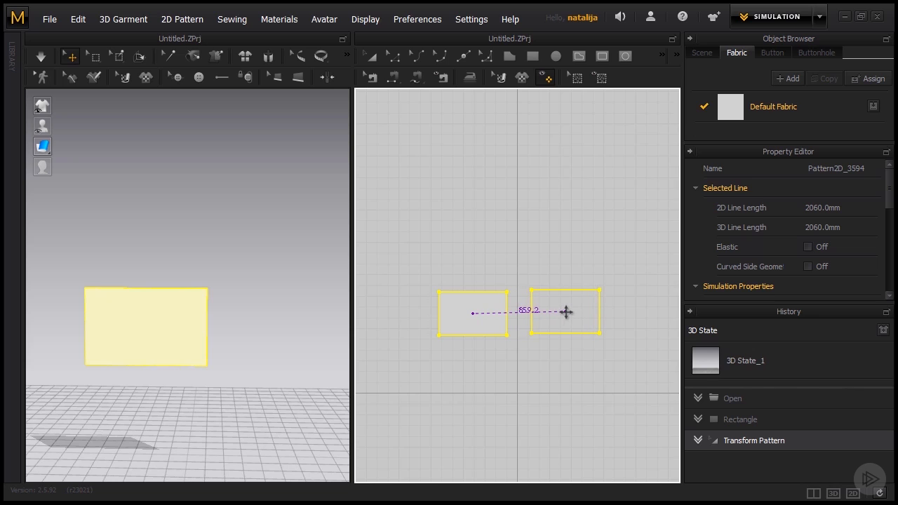
{"action": "left_click", "coordinate": [565, 312]}
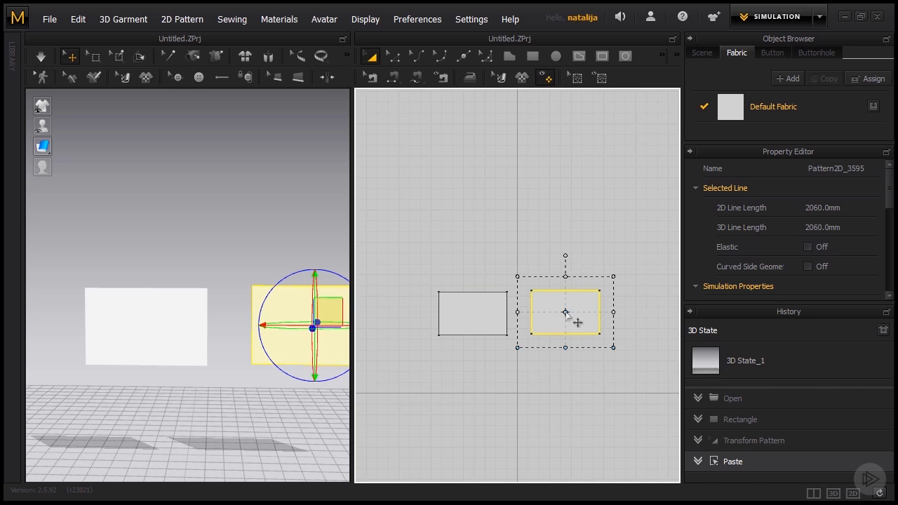
{"action": "left_click", "coordinate": [487, 311]}
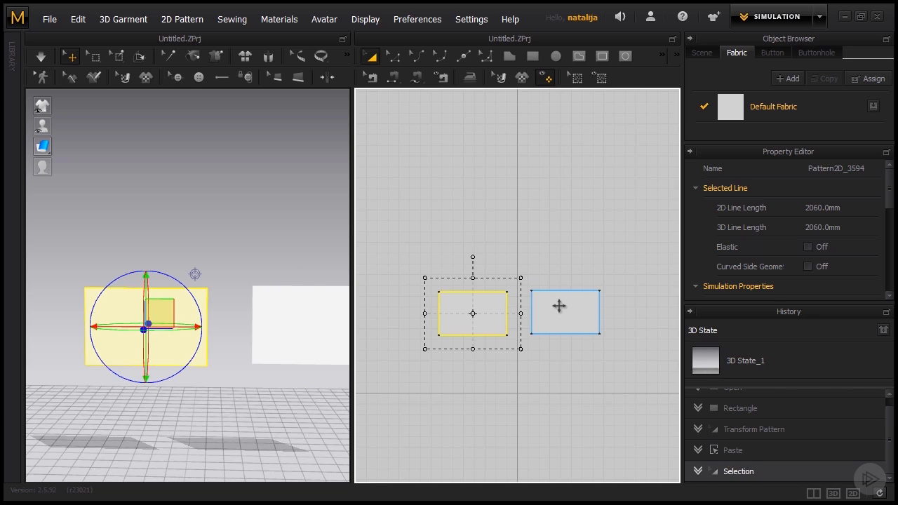
{"action": "left_click", "coordinate": [559, 305]}
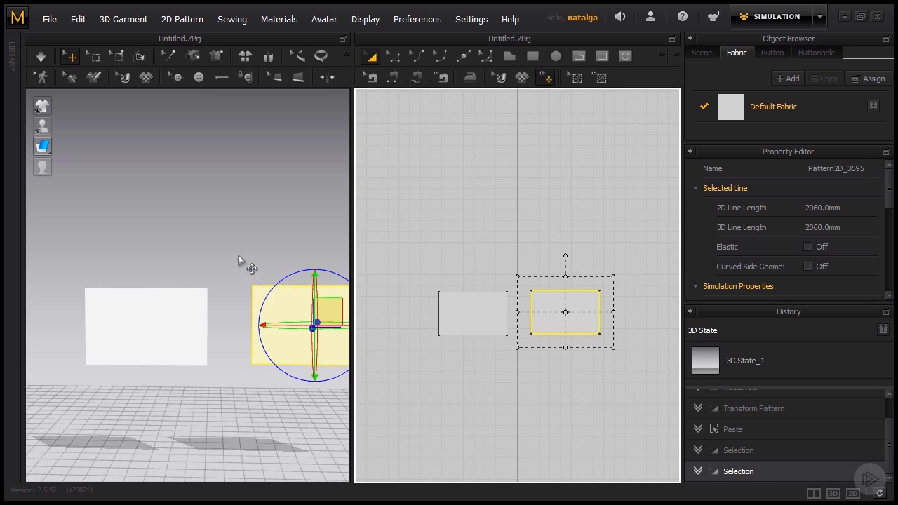
Move the copied rectangle in 3D in line with the original and offset it a short distance behind it
{"action": "right_click_drag", "start_coordinate": [238, 254], "coordinate": [210, 266]}
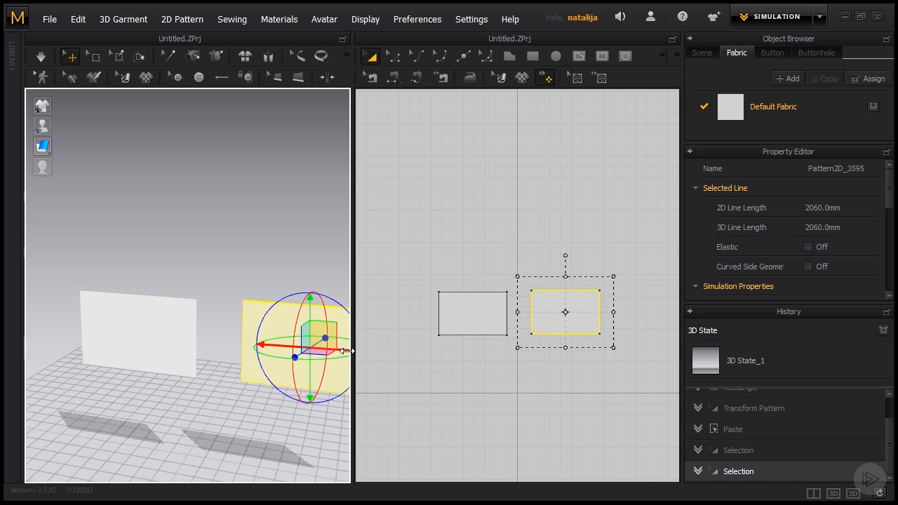
{"action": "left_click_drag", "start_coordinate": [347, 351], "coordinate": [188, 335]}
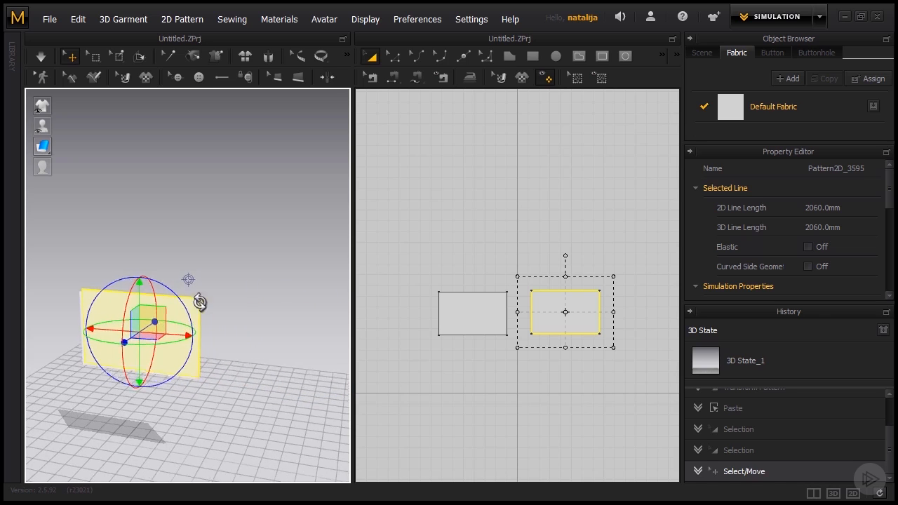
{"action": "right_click_drag", "start_coordinate": [200, 302], "coordinate": [161, 350]}
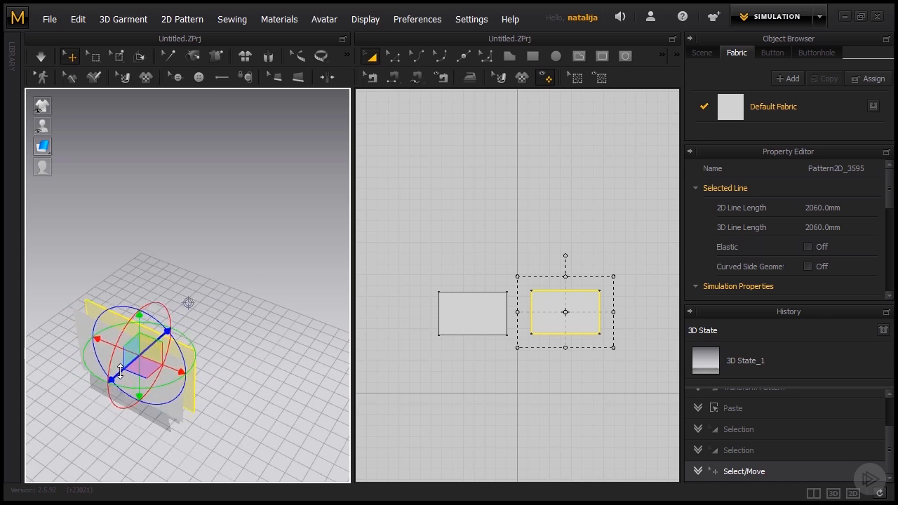
{"action": "left_click_drag", "start_coordinate": [120, 370], "coordinate": [130, 362]}
{"action": "right_click_drag", "start_coordinate": [234, 352], "coordinate": [105, 317]}
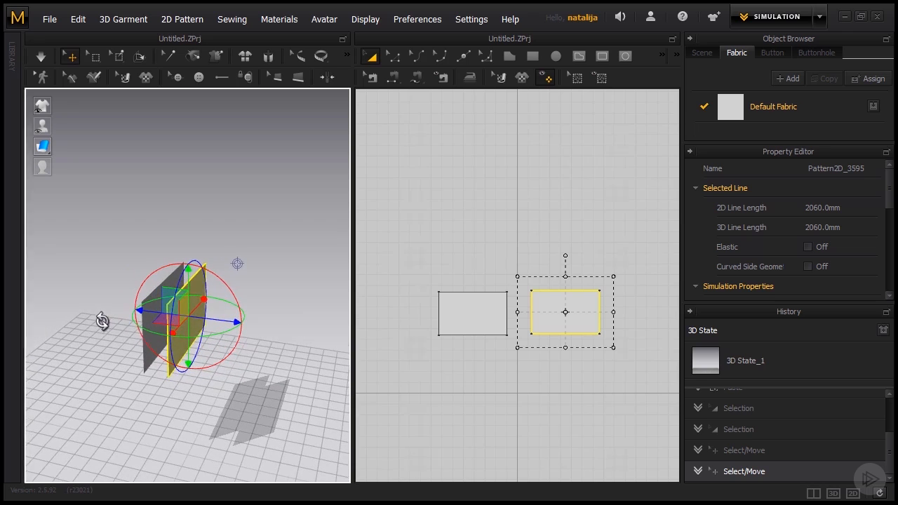
Flip the copied rectangle horizontally in 3D and move it slightly closer to the original panel
{"action": "right_click", "coordinate": [199, 329]}
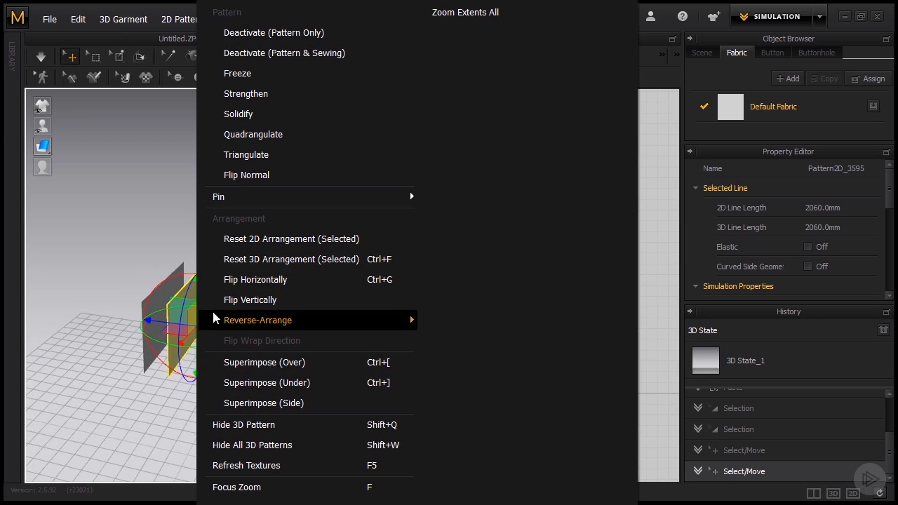
{"action": "left_click", "coordinate": [223, 283]}
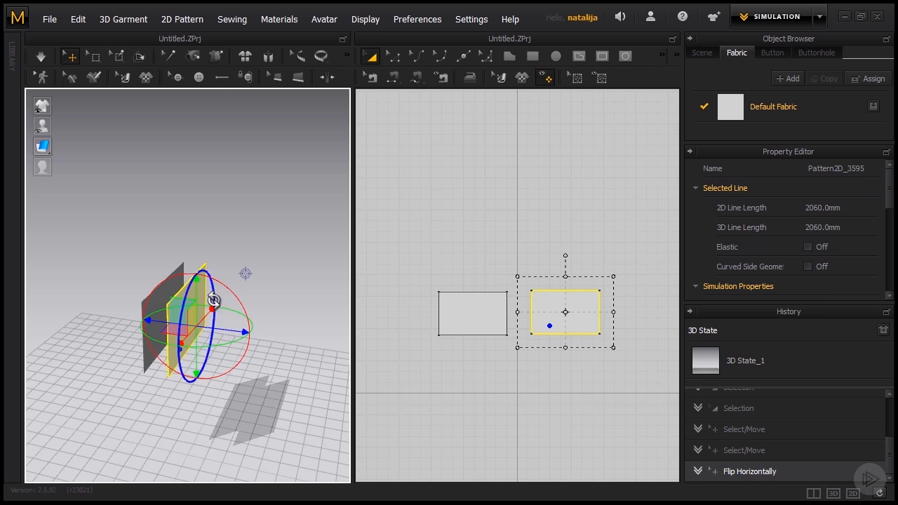
{"action": "left_click_drag", "start_coordinate": [230, 328], "coordinate": [223, 327]}
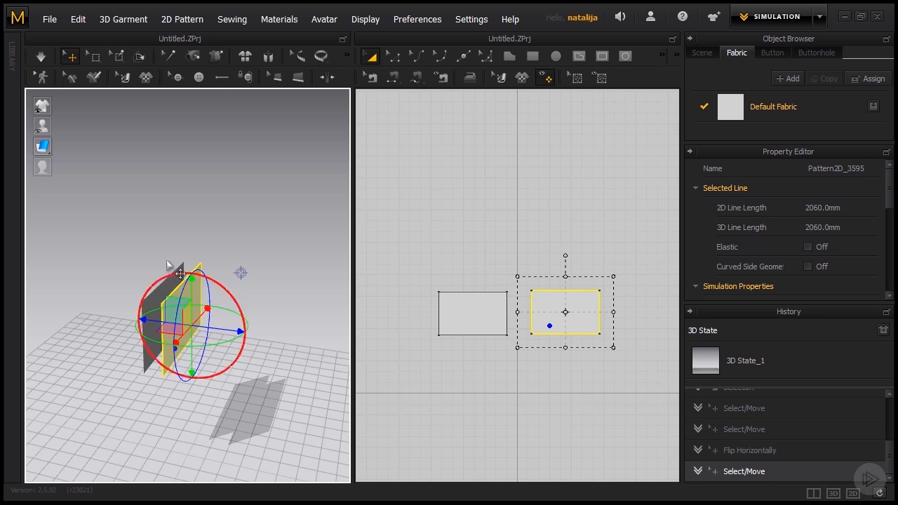
{"action": "right_click_drag", "start_coordinate": [136, 372], "coordinate": [259, 359]}
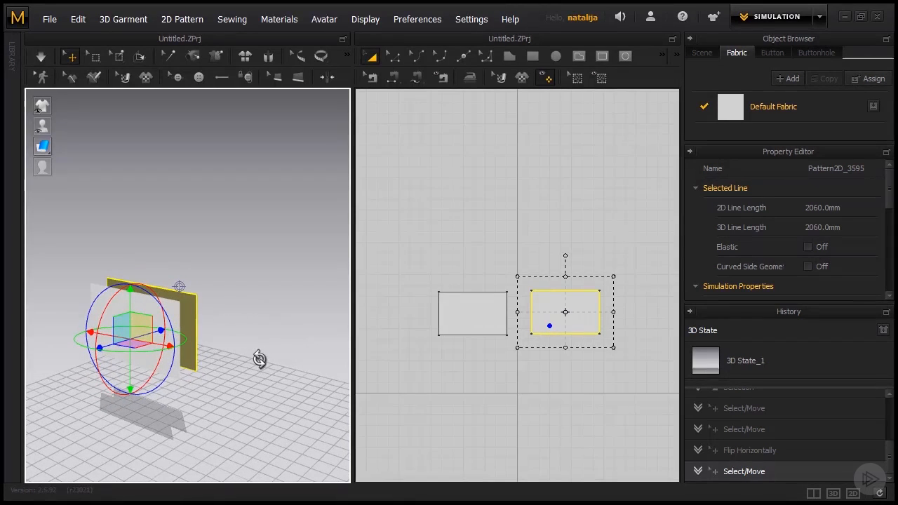
{"action": "left_click", "coordinate": [437, 365]}
Create a 630 mm by 90 mm rectangle and align it directly beneath the first large rectangle in 2D
{"action": "right_click_drag", "start_coordinate": [445, 370], "coordinate": [481, 338]}
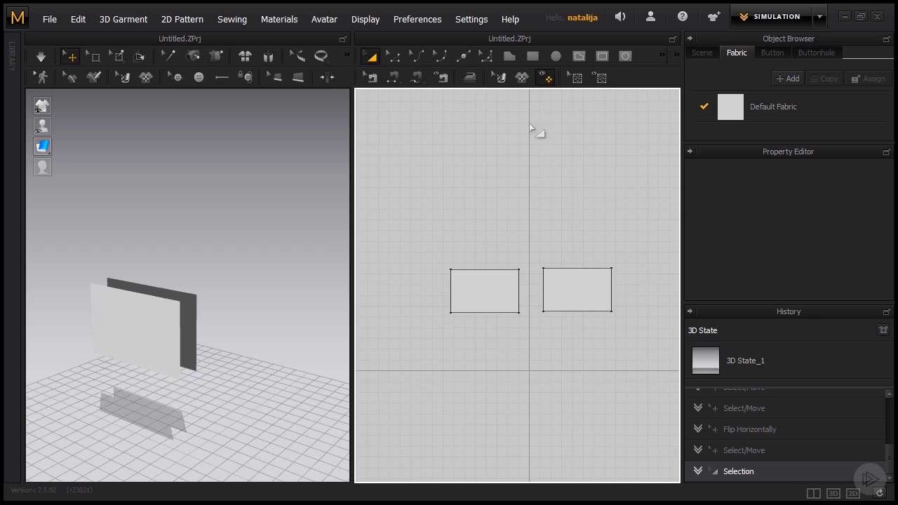
{"action": "left_click", "coordinate": [532, 56]}
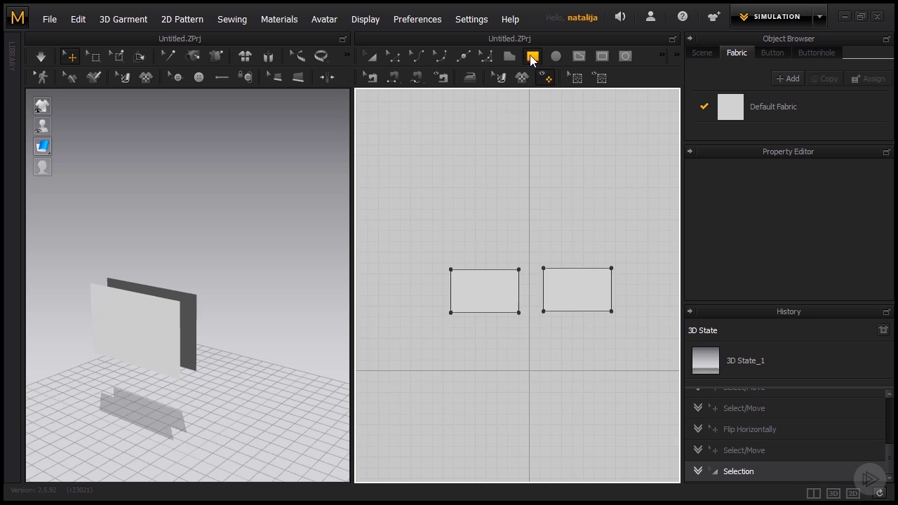
{"action": "left_click", "coordinate": [452, 327]}
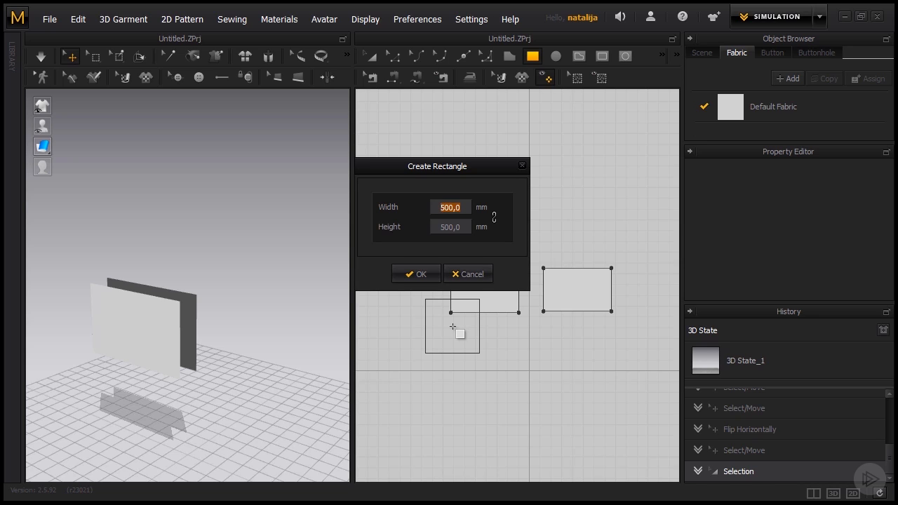
{"action": "type", "text": "630"}
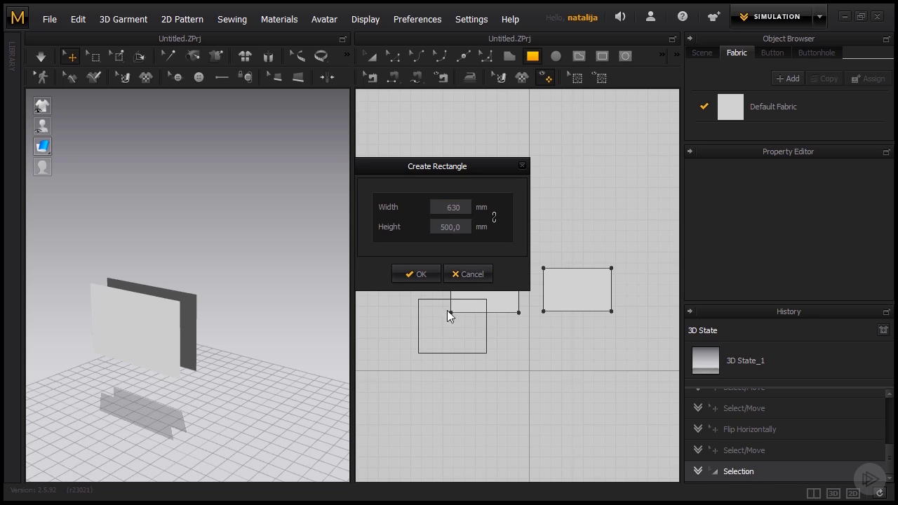
{"action": "left_click", "coordinate": [443, 226]}
{"action": "type", "text": "90"}
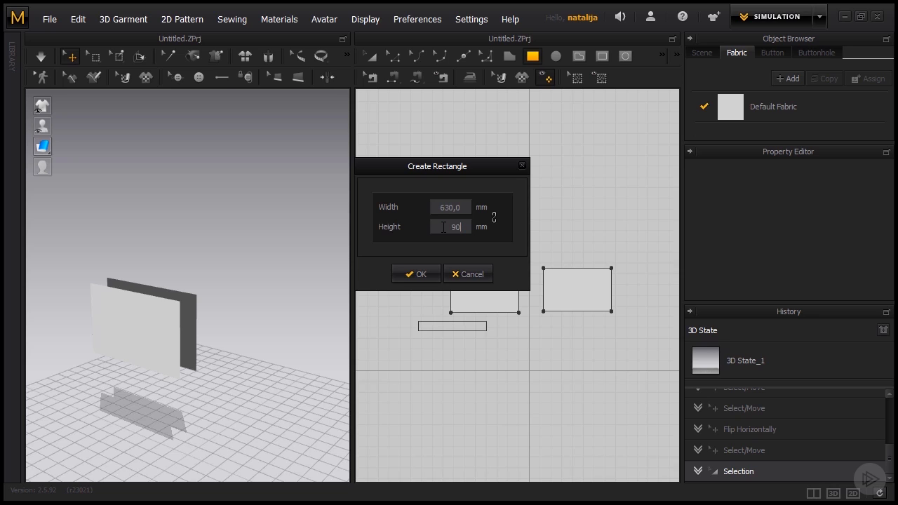
{"action": "left_click", "coordinate": [417, 274]}
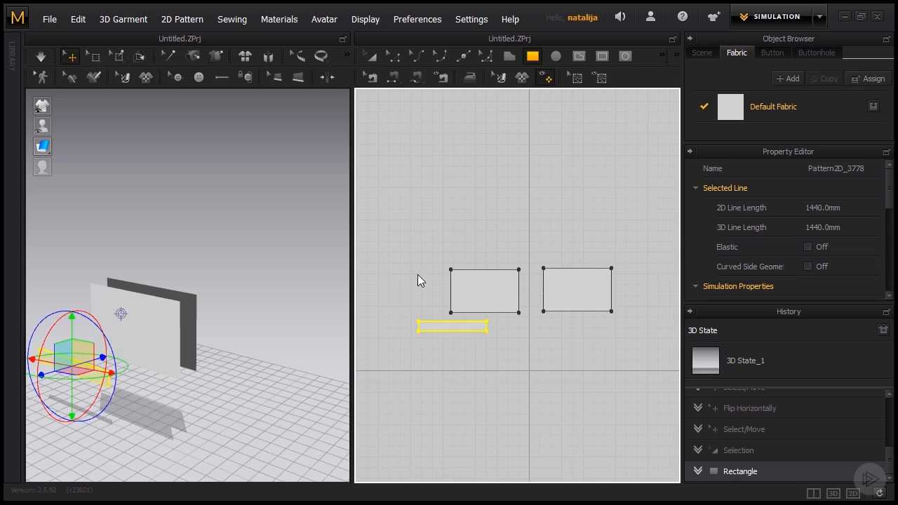
{"action": "left_click", "coordinate": [370, 56]}
{"action": "left_click_drag", "start_coordinate": [471, 328], "coordinate": [502, 328]}
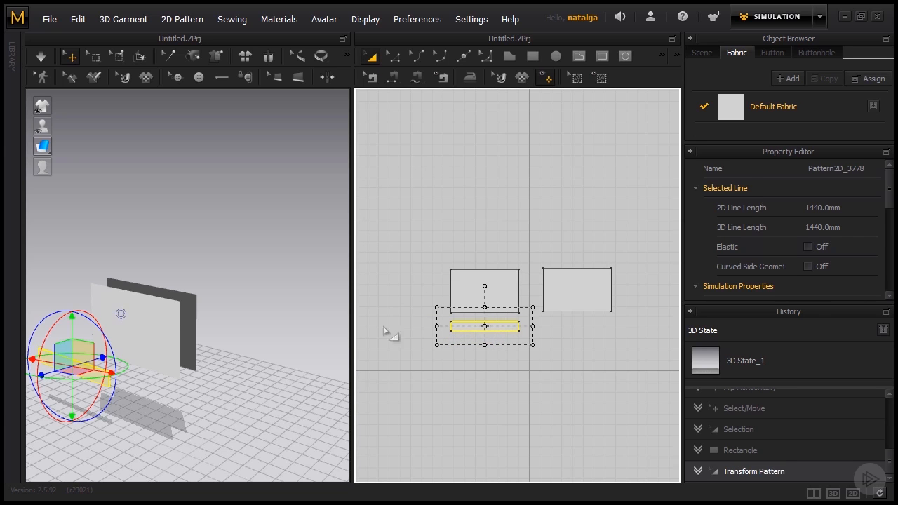
Rotate the 90 mm strip flat in 3D and position it at the lower edges between the two large panels
{"action": "middle_click_drag", "start_coordinate": [181, 379], "coordinate": [221, 370]}
{"action": "right_click_drag", "start_coordinate": [222, 370], "coordinate": [176, 394]}
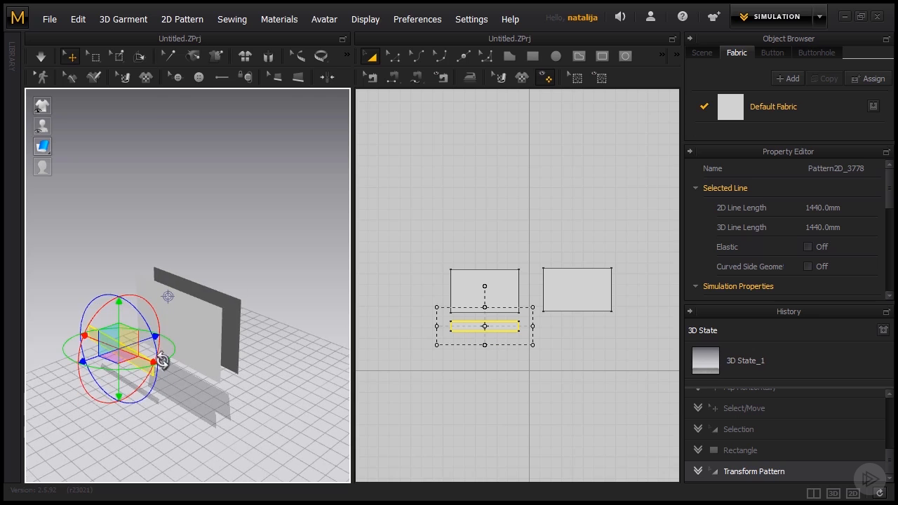
{"action": "left_click_drag", "start_coordinate": [109, 305], "coordinate": [132, 354]}
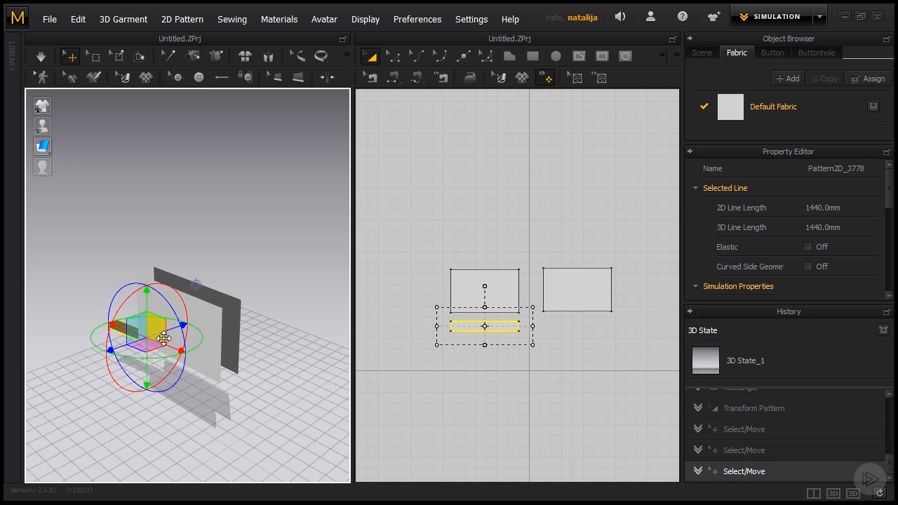
{"action": "left_click_drag", "start_coordinate": [188, 359], "coordinate": [214, 360]}
{"action": "right_click_drag", "start_coordinate": [194, 401], "coordinate": [221, 344]}
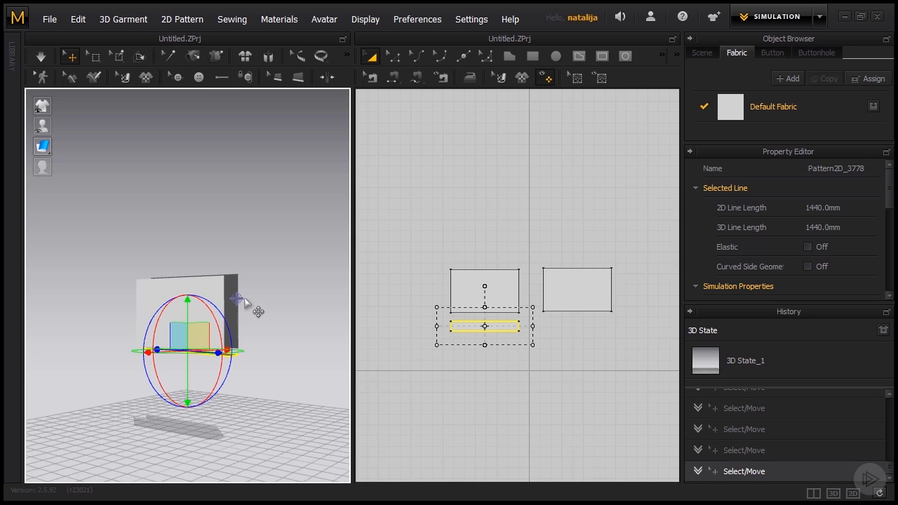
{"action": "mouse_move", "coordinate": [244, 297]}
{"action": "right_mouse_down"}
{"action": "mouse_move", "coordinate": [246, 313]}
{"action": "mouse_move", "coordinate": [235, 310]}
{"action": "right_mouse_up"}
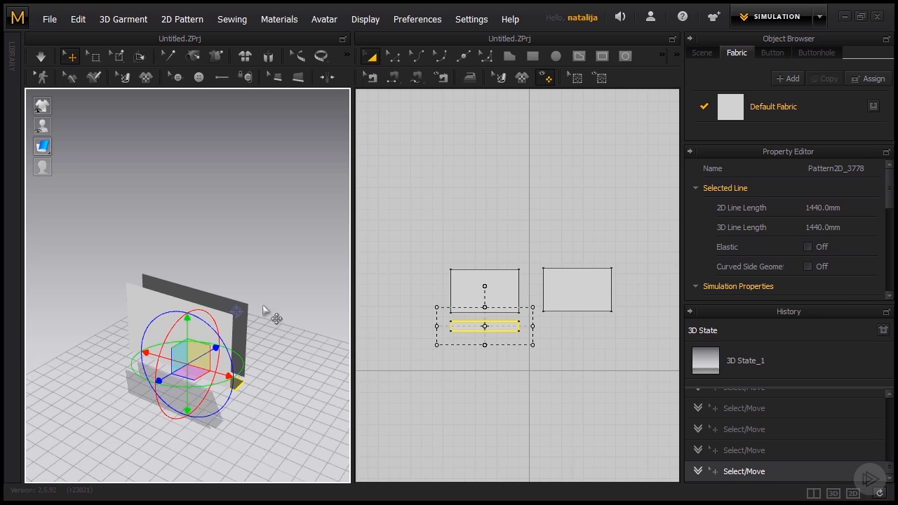
Create a 630 mm by 50 mm rectangle above the first large rectangle in 2D
{"action": "left_click", "coordinate": [537, 60]}
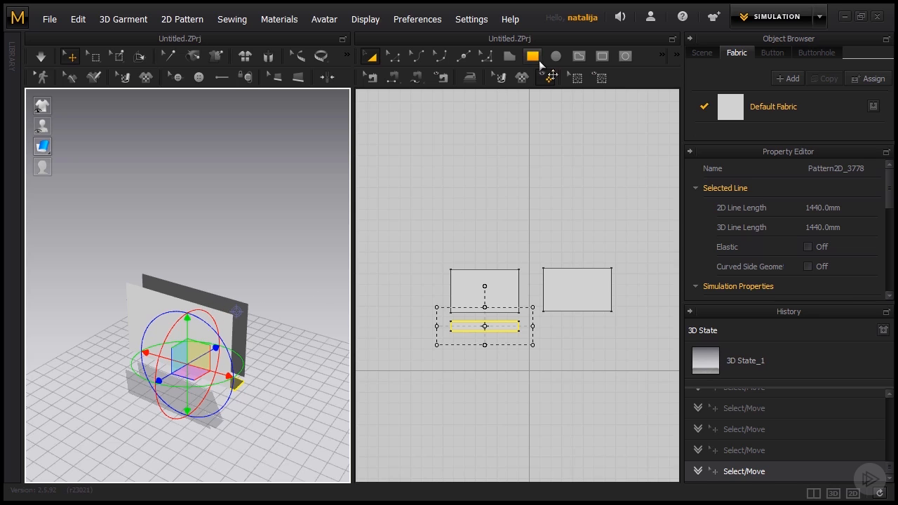
{"action": "left_click", "coordinate": [454, 256]}
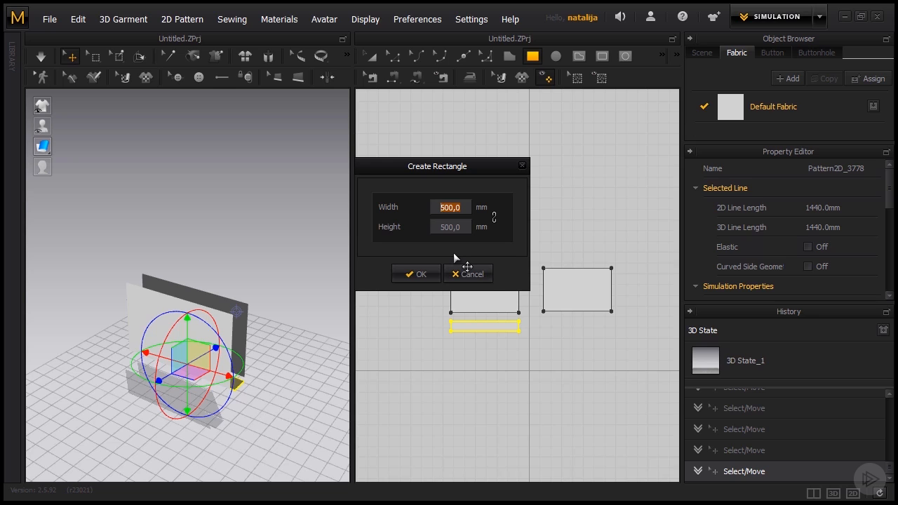
{"action": "type", "text": "630"}
{"action": "left_click", "coordinate": [449, 232]}
{"action": "type", "text": "50"}
{"action": "left_click", "coordinate": [418, 275]}
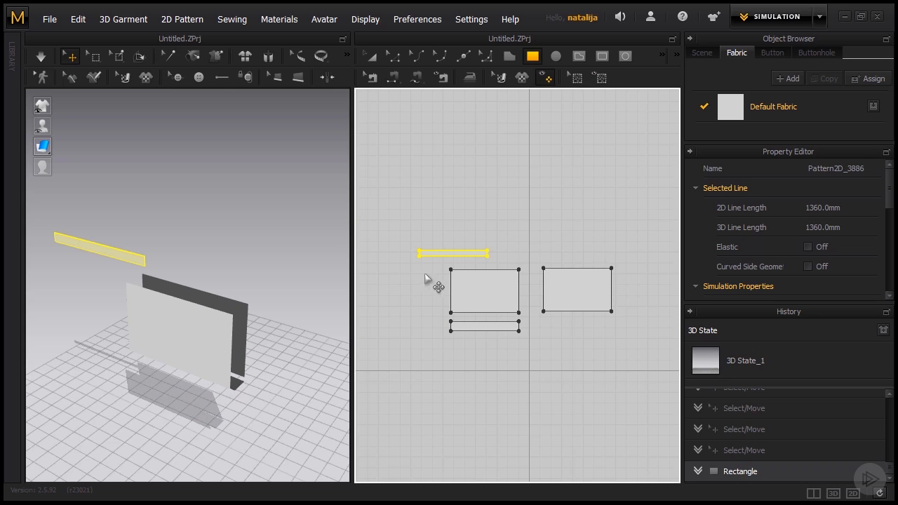
Align the 50 mm strip directly above the first large rectangle in 2D and rotate it flat in 3D
{"action": "key", "text": "a"}
{"action": "left_click_drag", "start_coordinate": [481, 254], "coordinate": [512, 258]}
{"action": "left_click", "coordinate": [135, 250]}
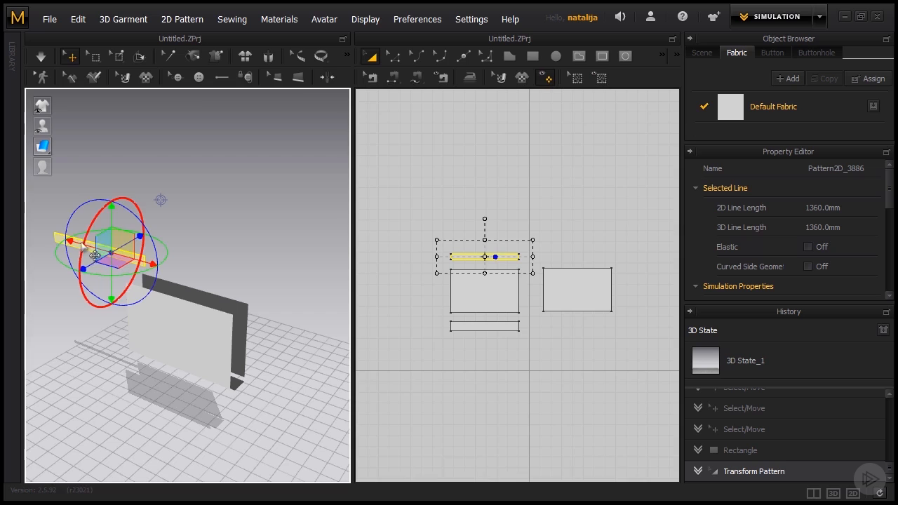
{"action": "left_click_drag", "start_coordinate": [112, 211], "coordinate": [132, 210]}
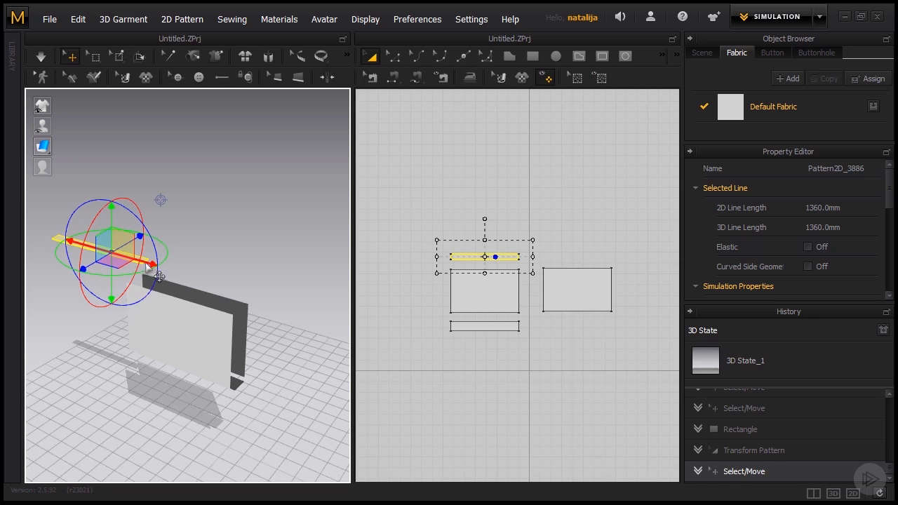
Move the flat 50 mm strip in 3D over the upper edges between the two large panels
{"action": "left_click_drag", "start_coordinate": [150, 264], "coordinate": [243, 294]}
{"action": "right_click_drag", "start_coordinate": [218, 338], "coordinate": [177, 357]}
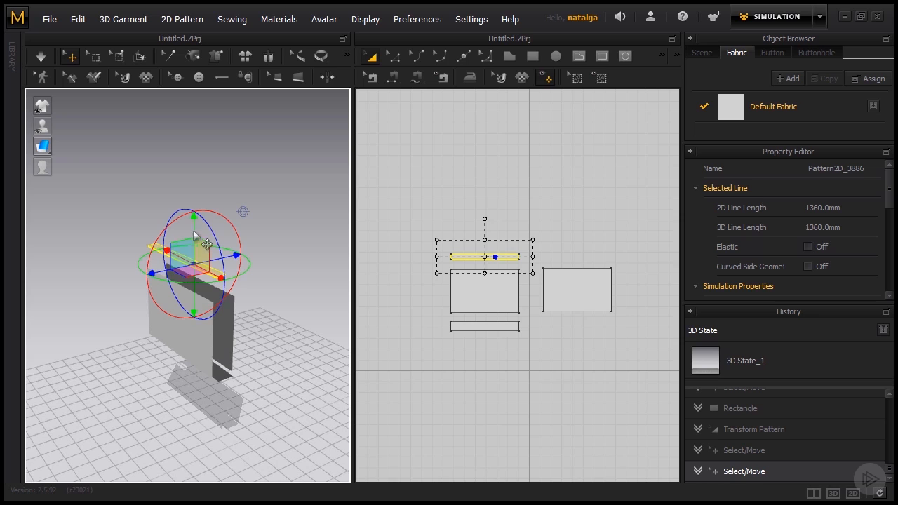
{"action": "left_click_drag", "start_coordinate": [197, 226], "coordinate": [200, 243]}
{"action": "right_click_drag", "start_coordinate": [172, 331], "coordinate": [239, 324]}
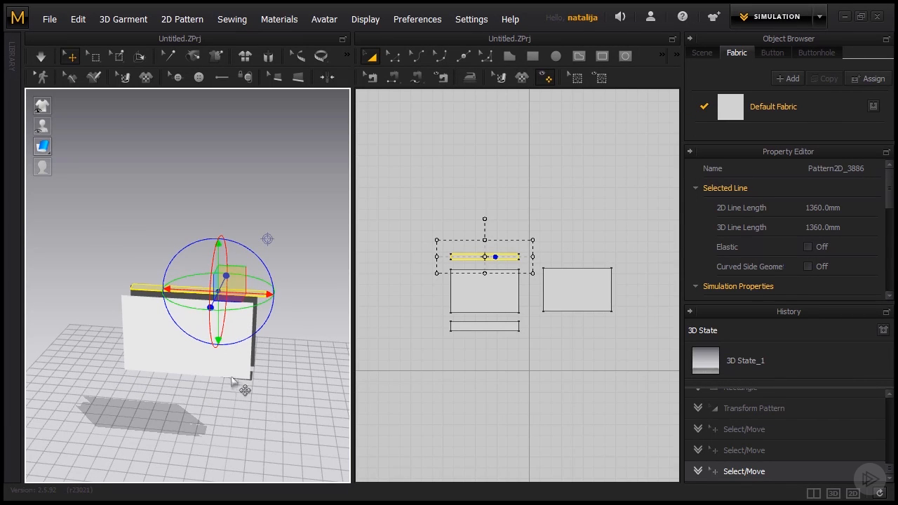
{"action": "right_click_drag", "start_coordinate": [244, 377], "coordinate": [214, 388]}
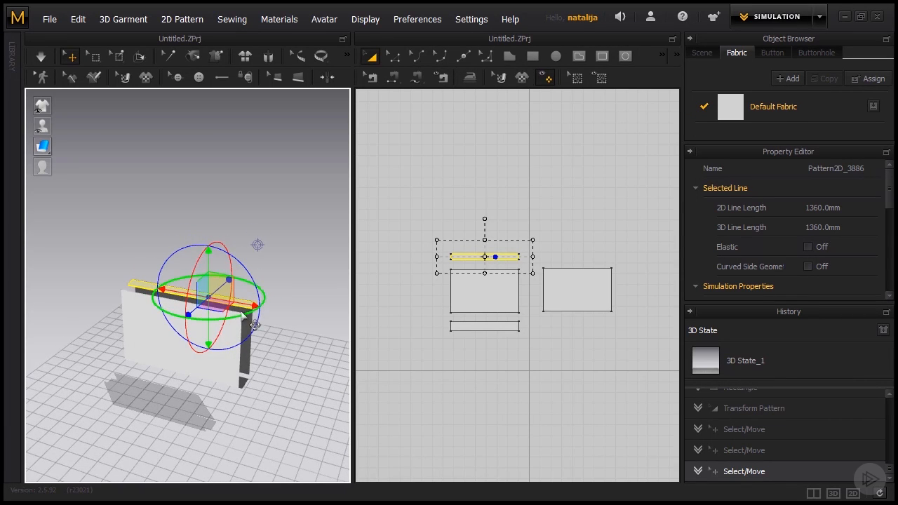
{"action": "left_click_drag", "start_coordinate": [257, 306], "coordinate": [254, 305]}
{"action": "right_click_drag", "start_coordinate": [230, 349], "coordinate": [247, 348]}
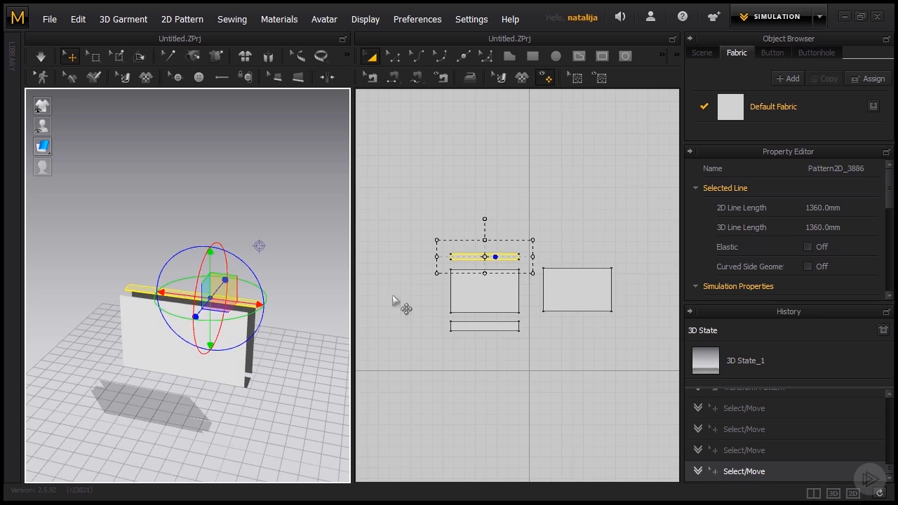
Create a 90 mm by 400 mm rectangle and place it upright just left of the first large rectangle in 2D
{"action": "left_click", "coordinate": [533, 57]}
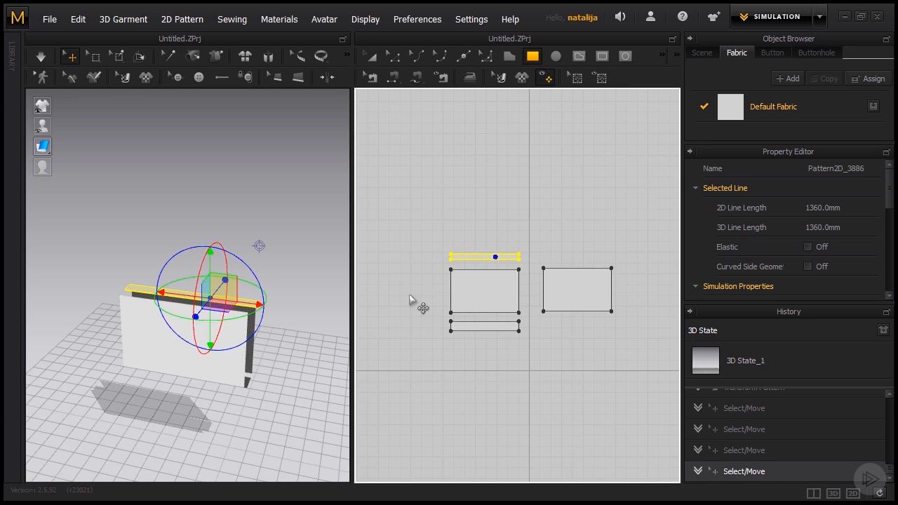
{"action": "left_click", "coordinate": [431, 295]}
{"action": "left_click_drag", "start_coordinate": [418, 169], "coordinate": [308, 120]}
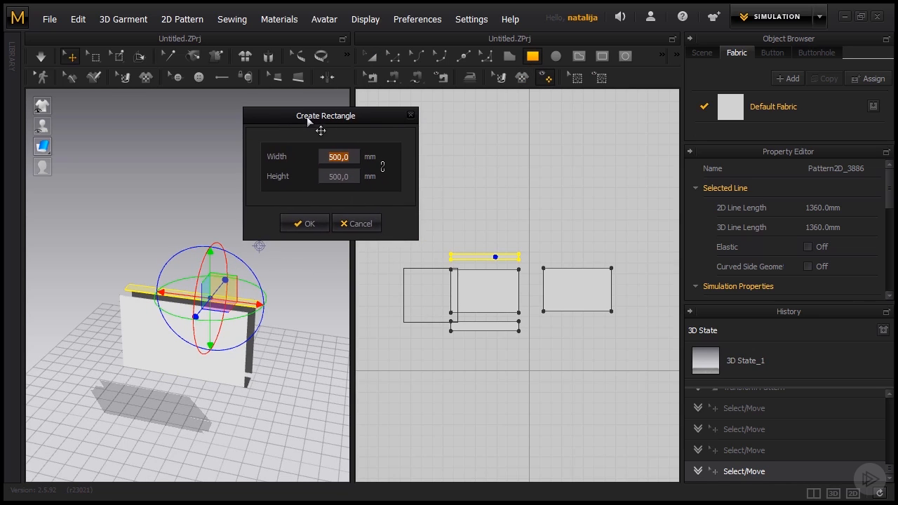
{"action": "type", "text": "90"}
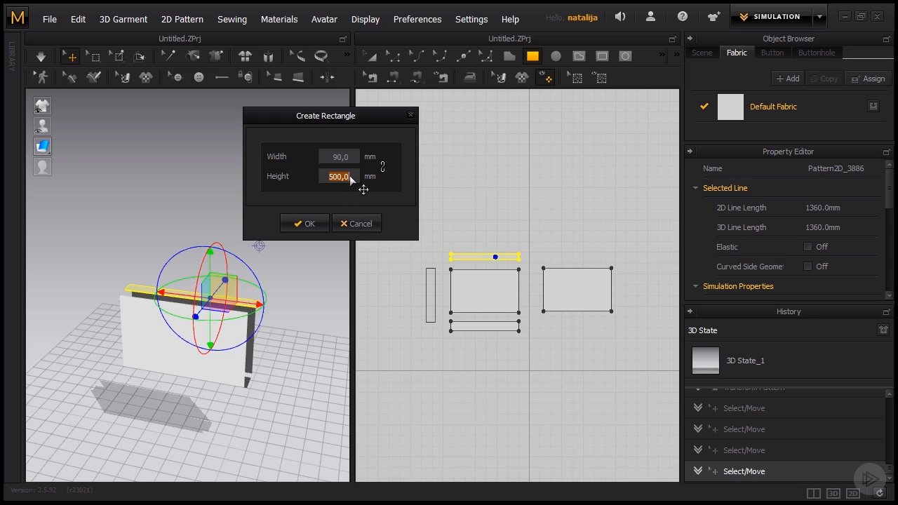
{"action": "type", "text": "400"}
{"action": "left_click", "coordinate": [316, 224]}
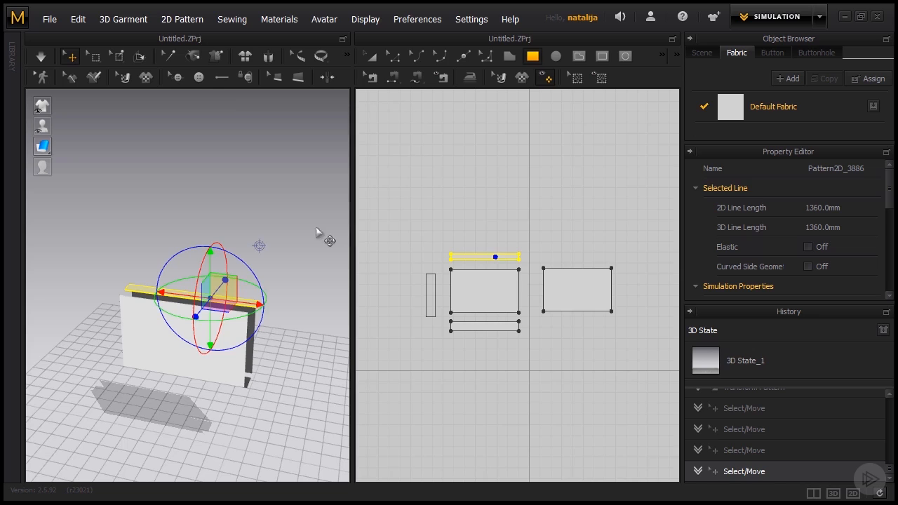
{"action": "left_click", "coordinate": [371, 59]}
{"action": "scroll", "coordinate": [419, 288], "scroll_direction": "up", "scroll_amount": 3}
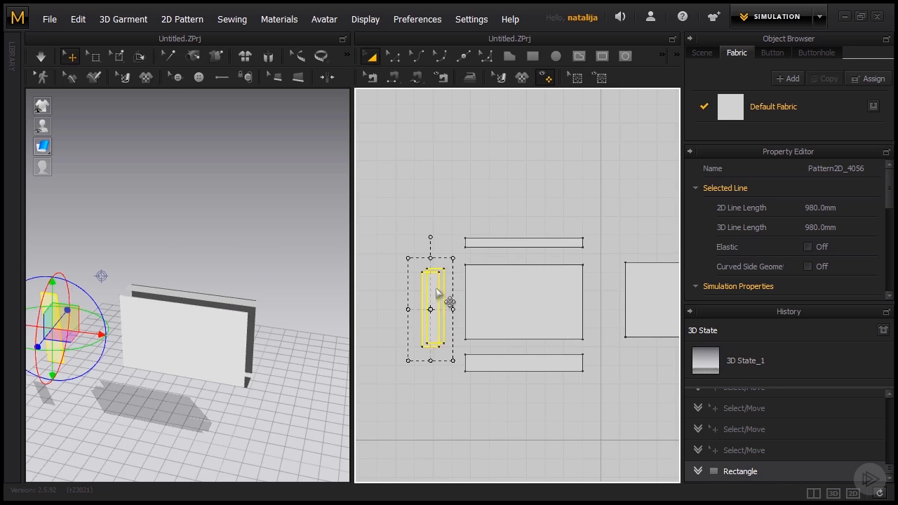
{"action": "left_click", "coordinate": [421, 218]}
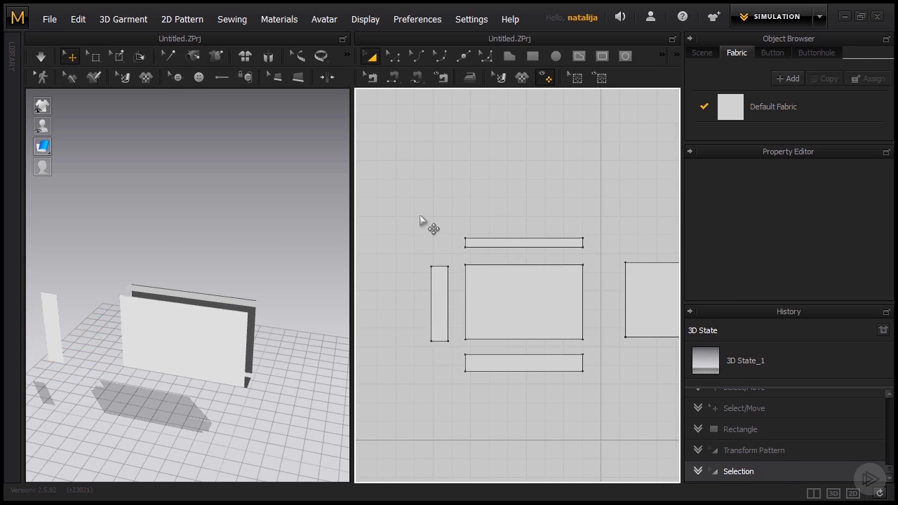
Show the line lengths on the 2D pattern pieces, ready for editing points on the narrow upright piece
{"action": "left_click", "coordinate": [393, 62]}
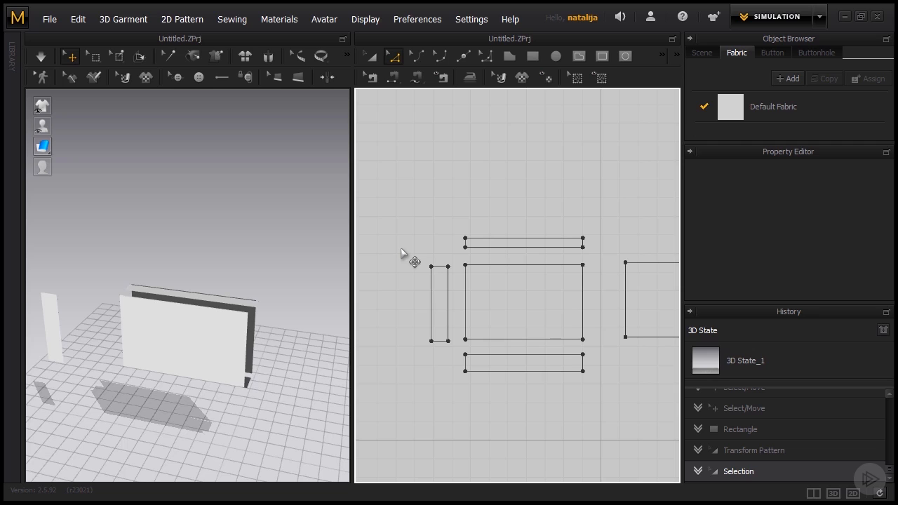
{"action": "key", "text": "shift+z"}
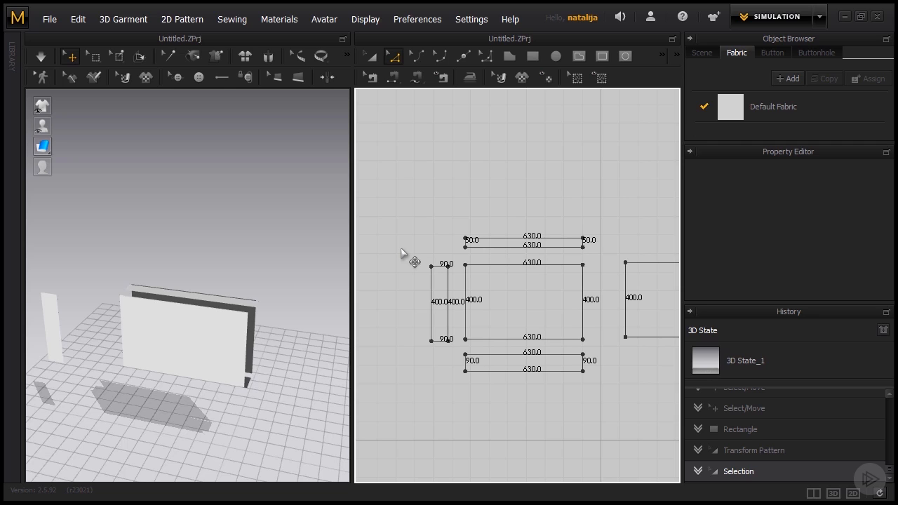
{"action": "scroll", "coordinate": [405, 261], "scroll_direction": "up", "scroll_amount": 2}
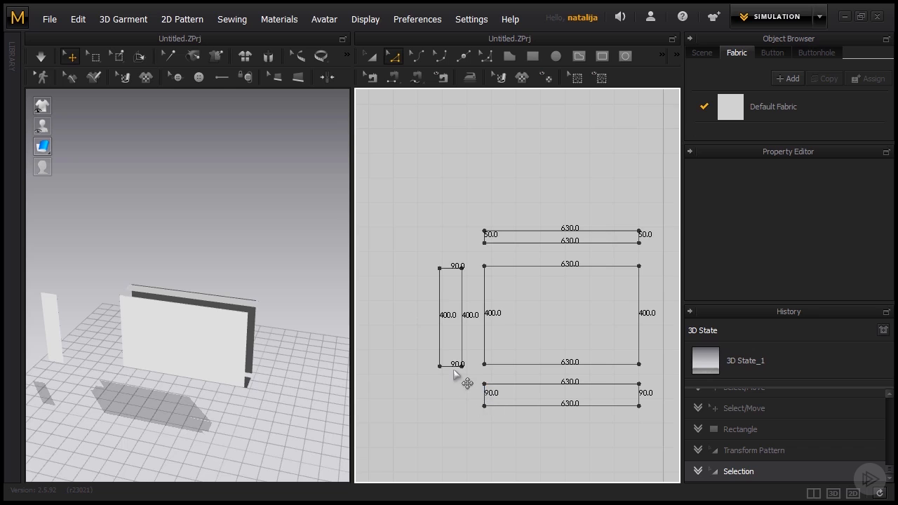
{"action": "scroll", "coordinate": [484, 254], "scroll_direction": "up", "scroll_amount": 1}
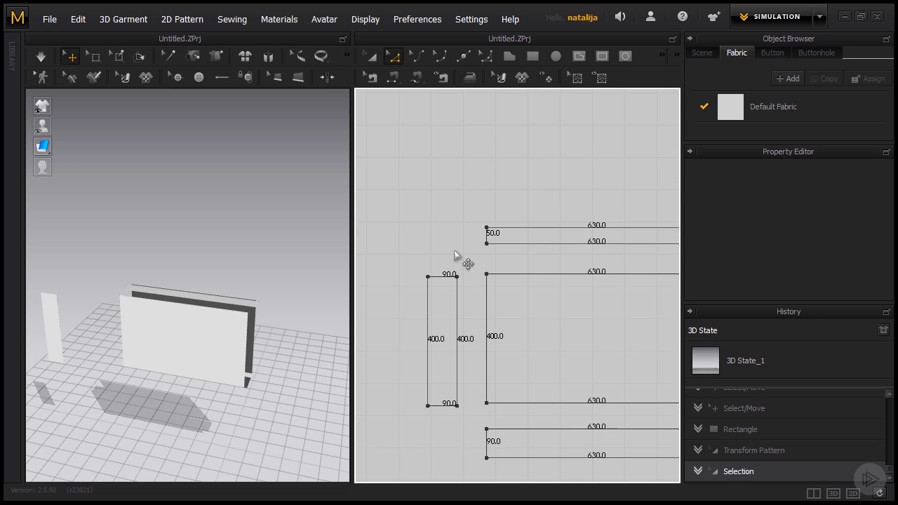
Move the upper-left corner of the narrow upright piece 20 mm horizontally inward
{"action": "left_click", "coordinate": [428, 277]}
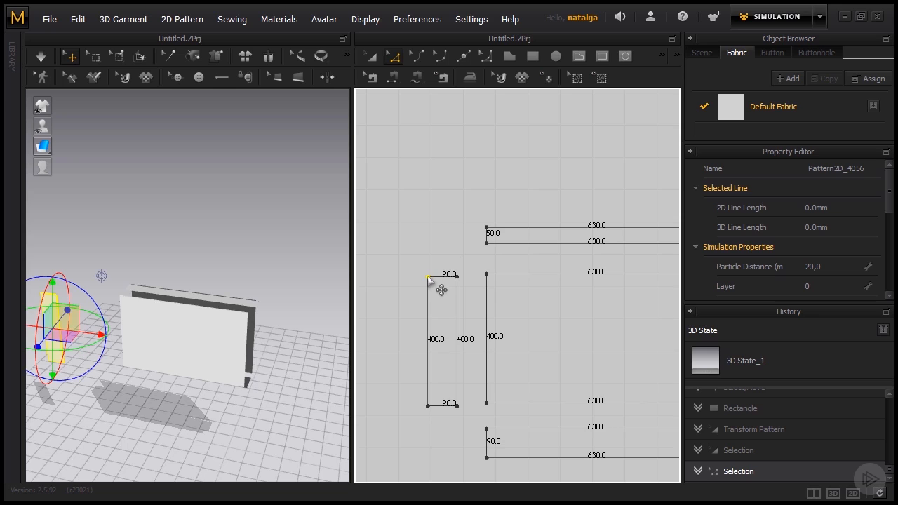
{"action": "left_click_drag", "start_coordinate": [428, 278], "coordinate": [435, 278]}
{"action": "right_click", "coordinate": [435, 278]}
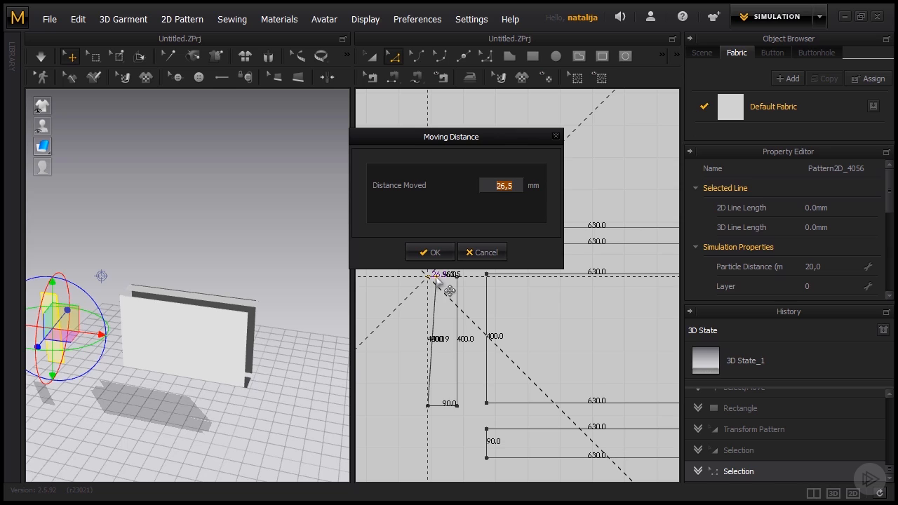
{"action": "type", "text": "20"}
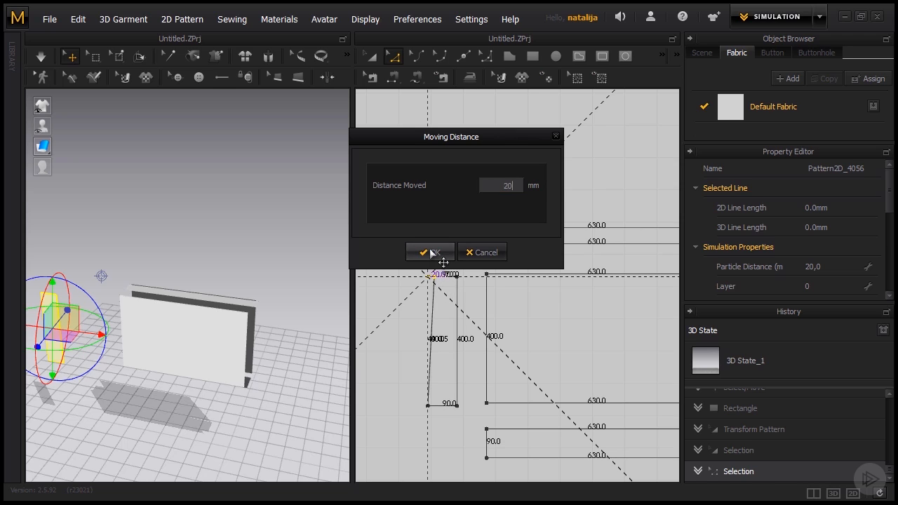
{"action": "left_click", "coordinate": [431, 252]}
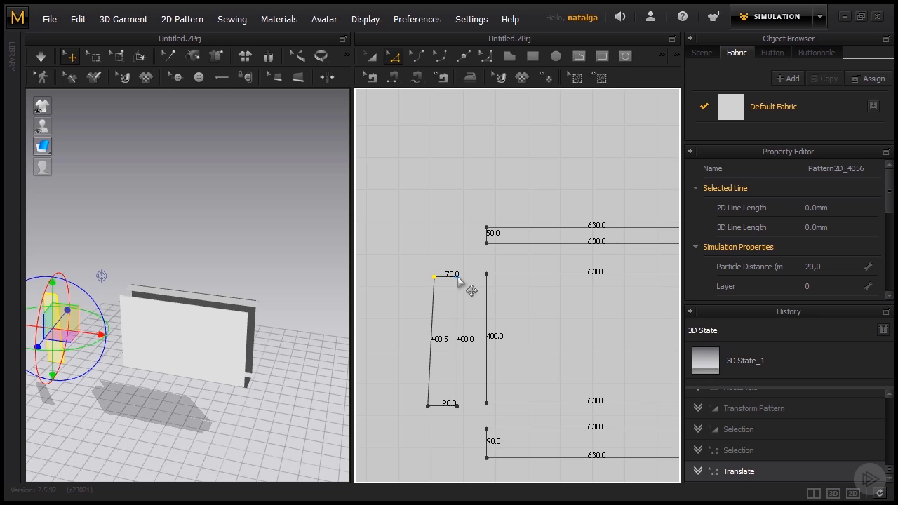
Move the piece's upper-right corner 20 mm inward and compare its upper edge with the short edge of the 50 mm strip
{"action": "left_click_drag", "start_coordinate": [457, 278], "coordinate": [451, 275]}
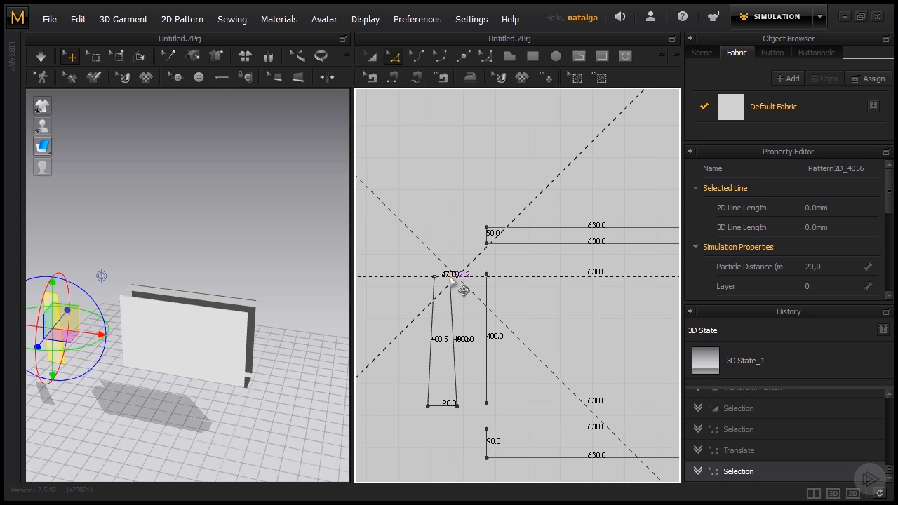
{"action": "key", "text": "Return"}
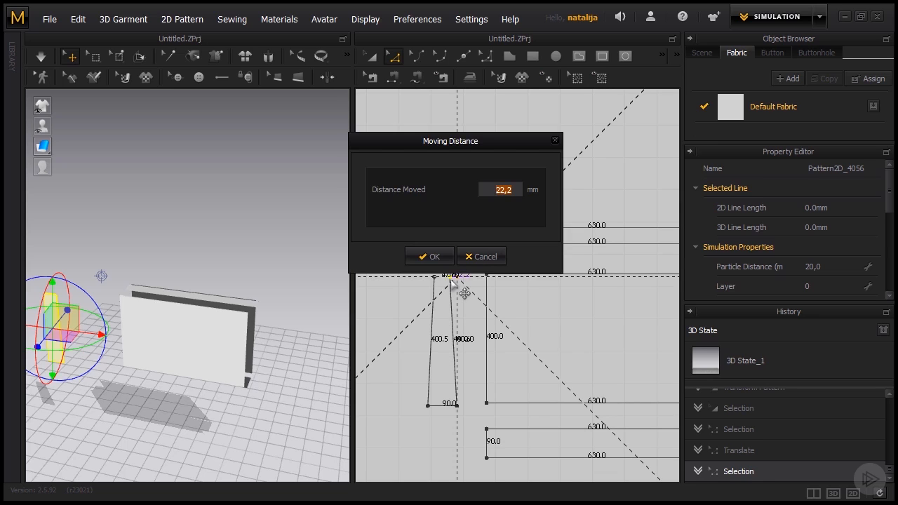
{"action": "type", "text": "0"}
{"action": "key", "text": "Return"}
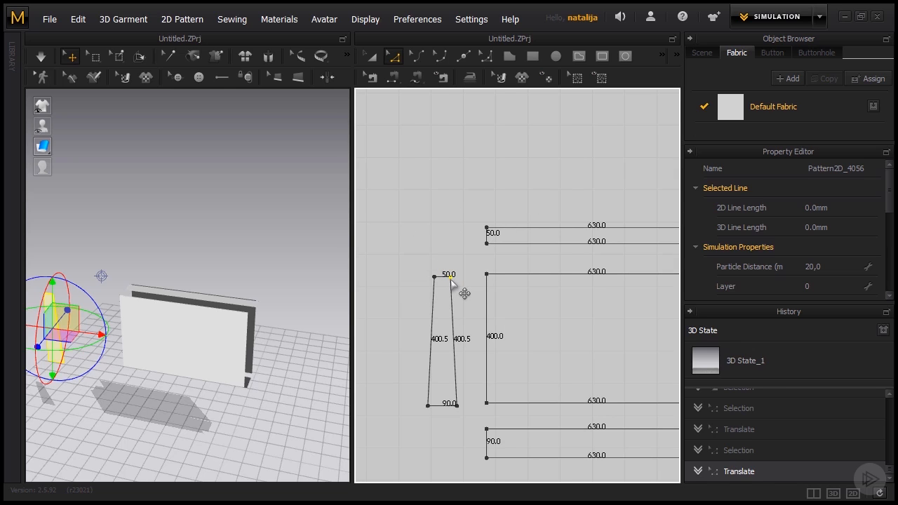
{"action": "left_click", "coordinate": [449, 277]}
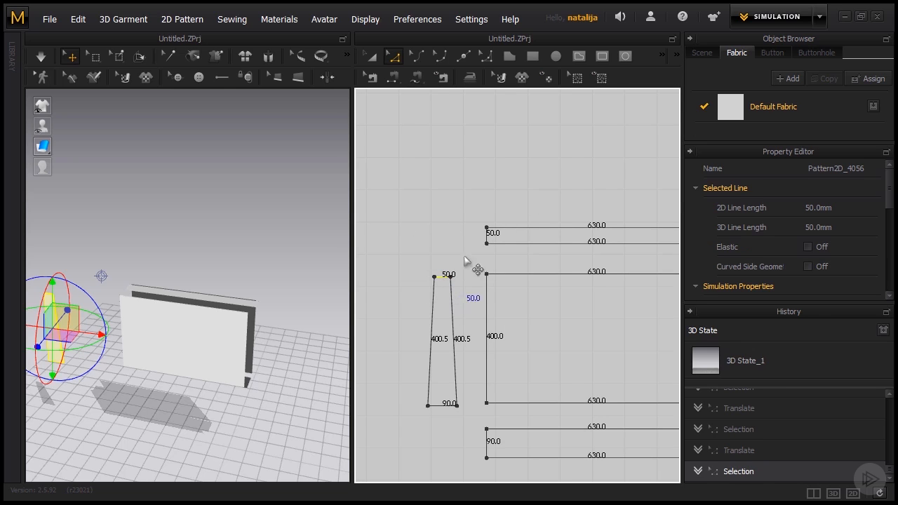
{"action": "left_click", "coordinate": [485, 238]}
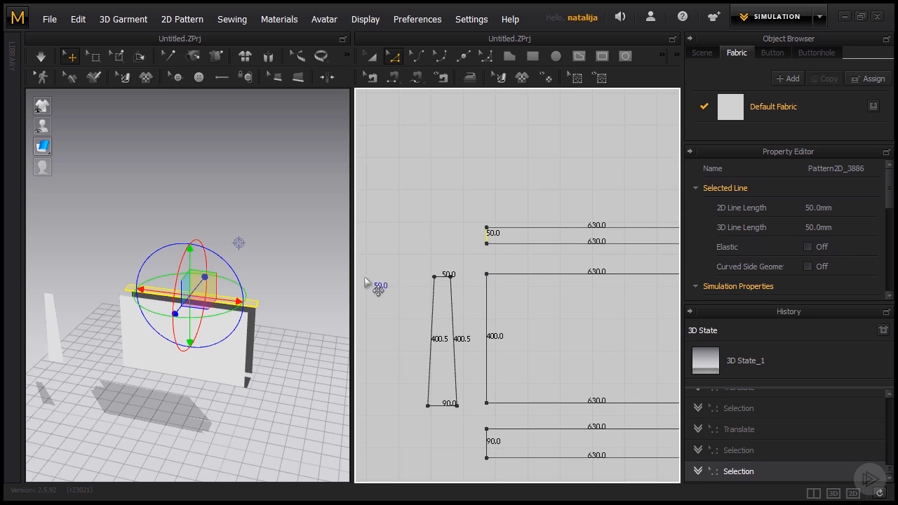
Turn the tapered side piece sideways in 3D and fit it across the open left end between the two large panels
{"action": "left_click", "coordinate": [371, 56]}
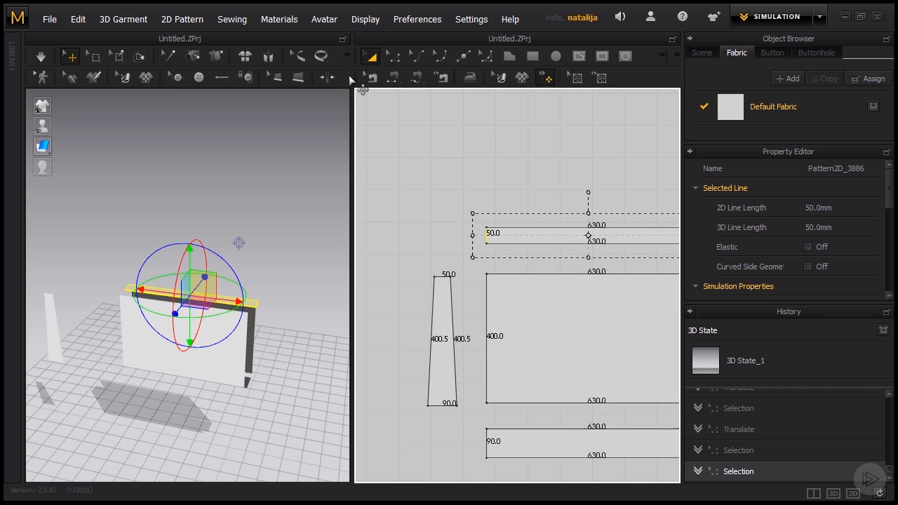
{"action": "left_click", "coordinate": [45, 321]}
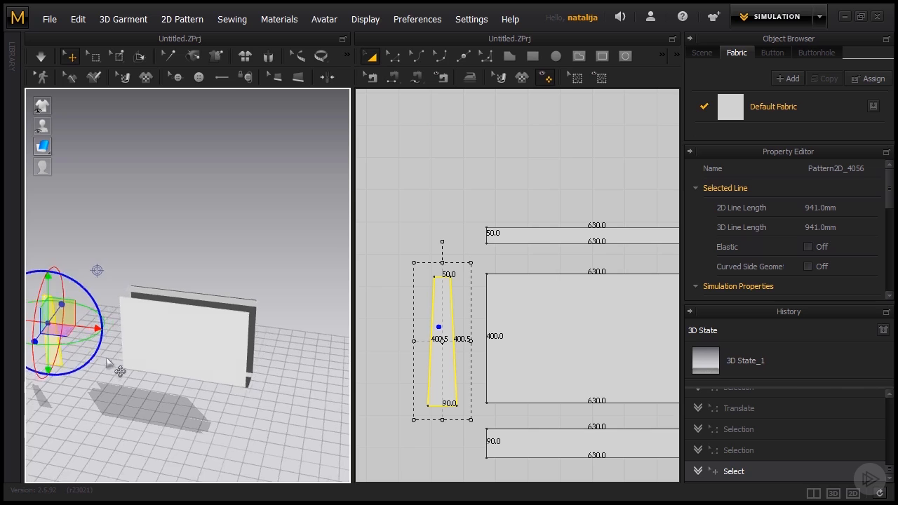
{"action": "right_click_drag", "start_coordinate": [106, 357], "coordinate": [94, 345]}
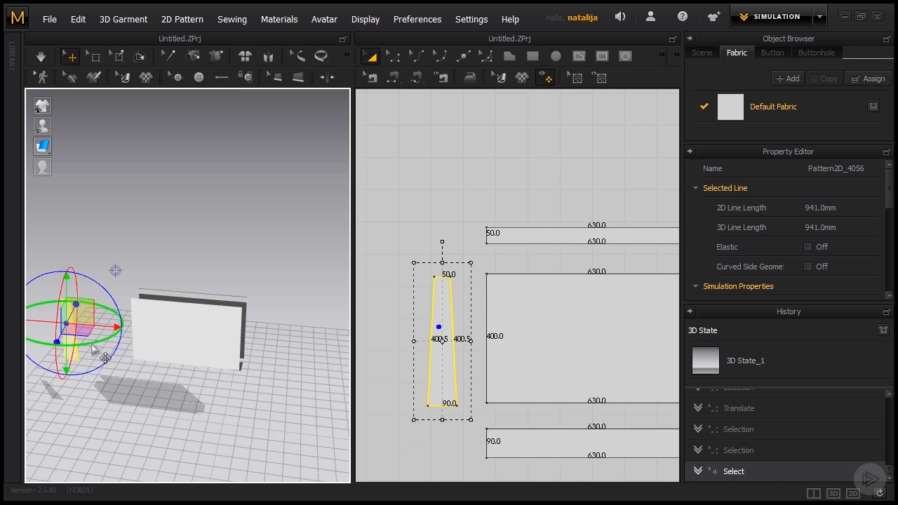
{"action": "left_click_drag", "start_coordinate": [92, 345], "coordinate": [55, 348]}
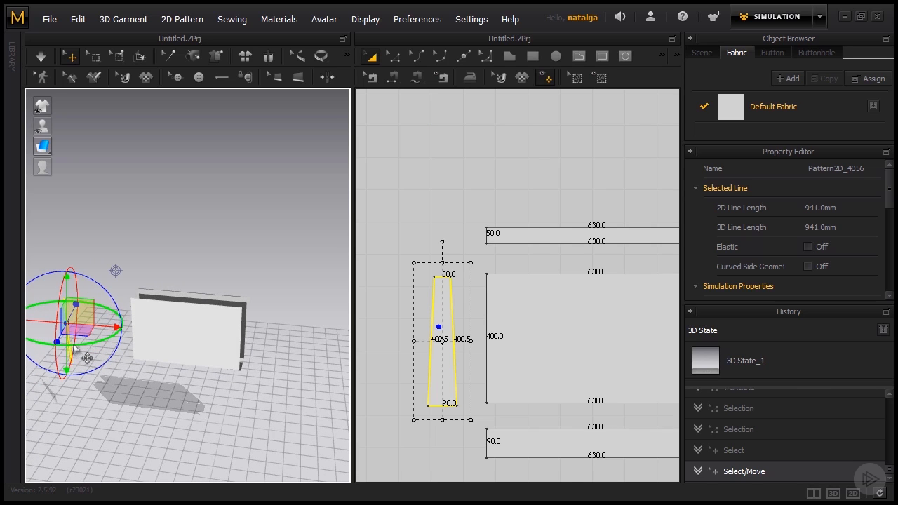
{"action": "left_click_drag", "start_coordinate": [117, 327], "coordinate": [176, 331]}
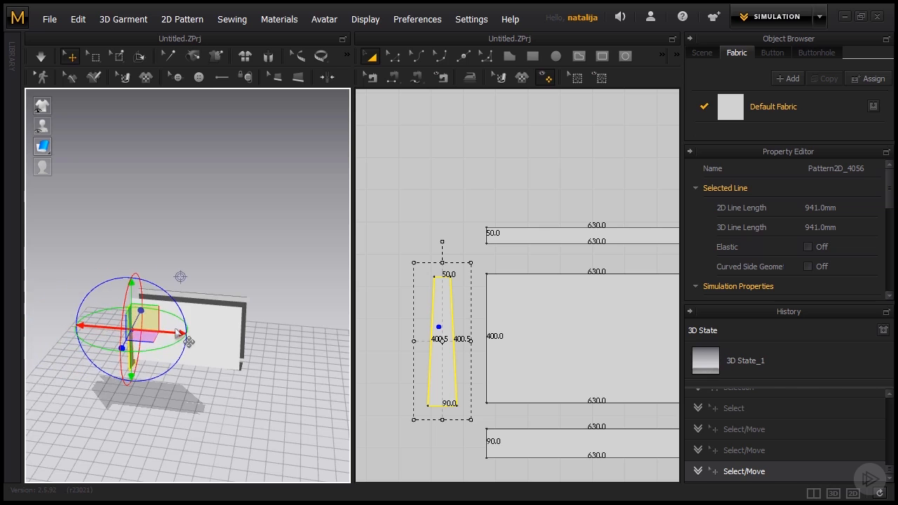
{"action": "right_click_drag", "start_coordinate": [189, 342], "coordinate": [247, 375]}
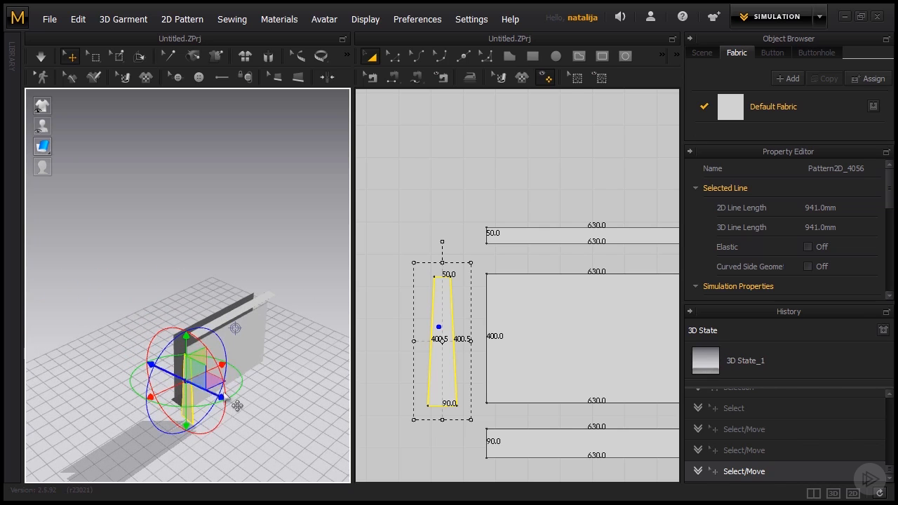
{"action": "left_click_drag", "start_coordinate": [218, 396], "coordinate": [205, 390]}
{"action": "left_click_drag", "start_coordinate": [176, 334], "coordinate": [176, 327]}
{"action": "right_click_drag", "start_coordinate": [211, 356], "coordinate": [146, 378]}
Paste a copy of the tapered side piece to the right of the first large rectangle in 2D
{"action": "scroll", "coordinate": [411, 305], "scroll_direction": "down", "scroll_amount": 4}
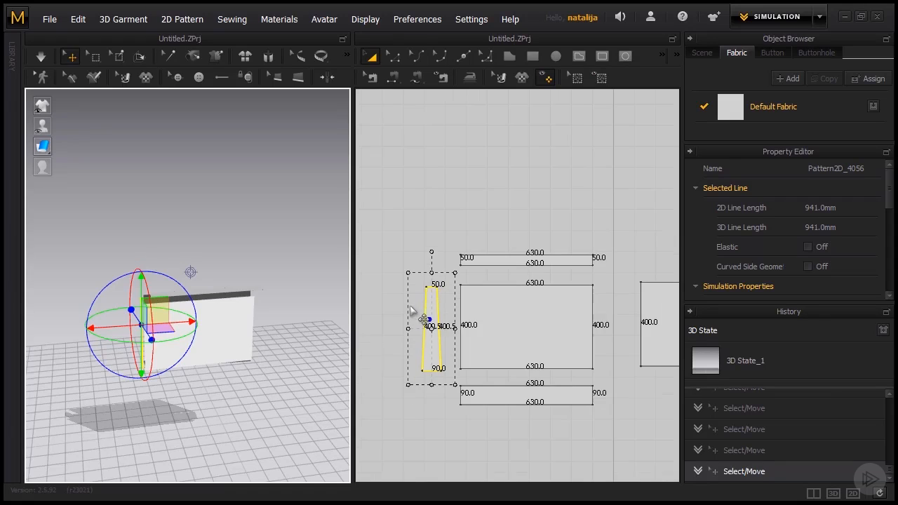
{"action": "scroll", "coordinate": [460, 304], "scroll_direction": "down", "scroll_amount": 2}
{"action": "right_click_drag", "start_coordinate": [458, 252], "coordinate": [430, 247]}
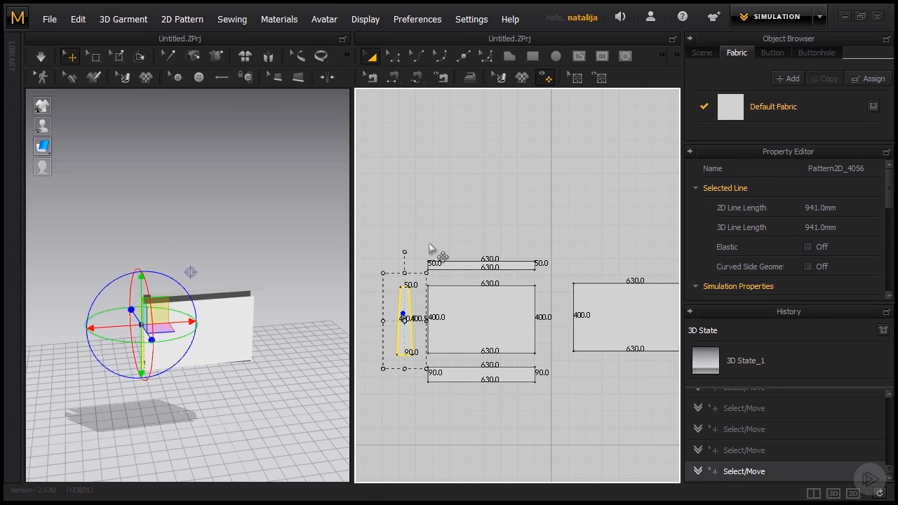
{"action": "key", "text": "ctrl+v"}
{"action": "left_click", "coordinate": [552, 319]}
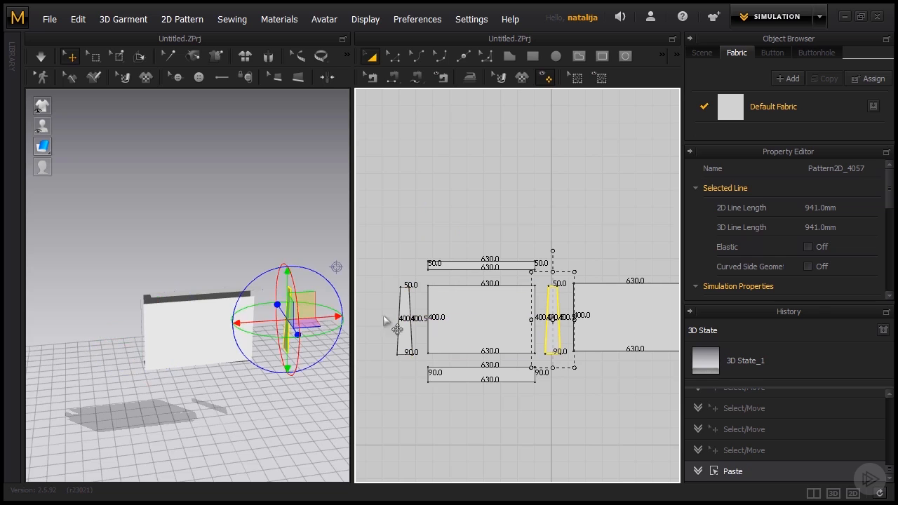
Move the copied side piece in 3D against the open right end of the box
{"action": "right_click_drag", "start_coordinate": [317, 336], "coordinate": [323, 362]}
{"action": "left_click_drag", "start_coordinate": [328, 353], "coordinate": [311, 365]}
{"action": "right_click_drag", "start_coordinate": [311, 365], "coordinate": [319, 343]}
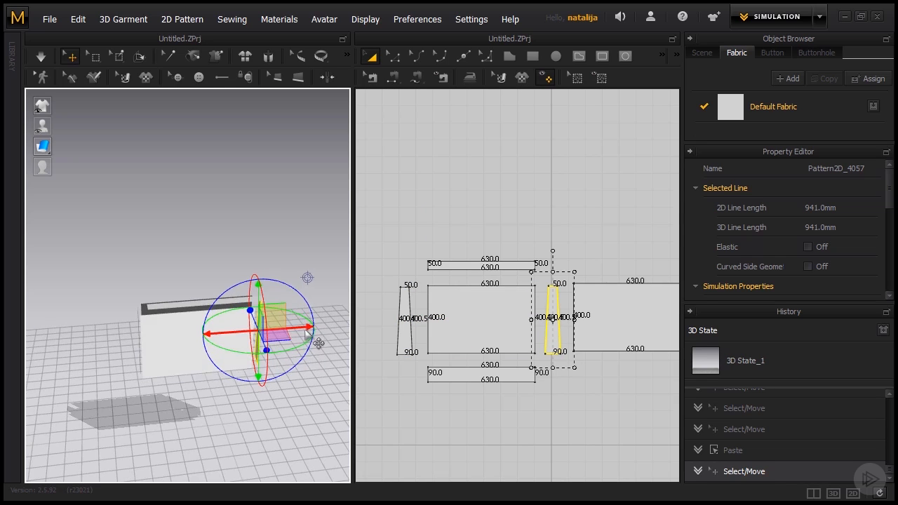
Nudge the copied side piece closer to the box's right end in 3D and flip it horizontally so its outer face points outward
{"action": "left_click_drag", "start_coordinate": [306, 329], "coordinate": [302, 330]}
{"action": "left_click", "coordinate": [305, 353]}
{"action": "right_click_drag", "start_coordinate": [306, 353], "coordinate": [169, 352]}
{"action": "left_click", "coordinate": [230, 304]}
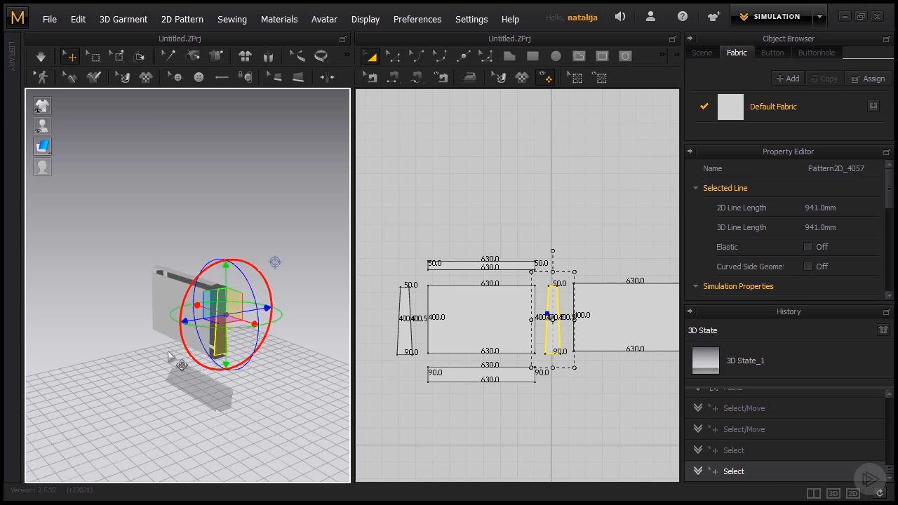
{"action": "right_click", "coordinate": [223, 312]}
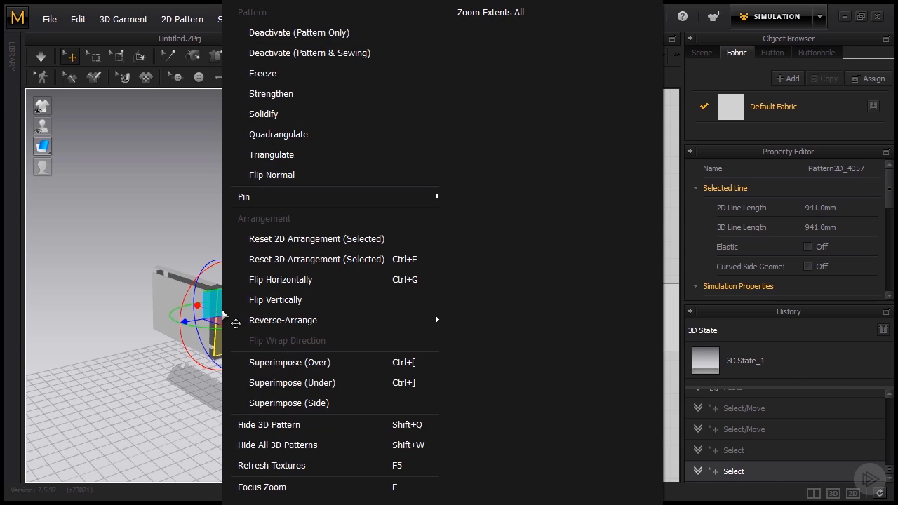
{"action": "left_click", "coordinate": [280, 279]}
{"action": "left_click", "coordinate": [177, 227]}
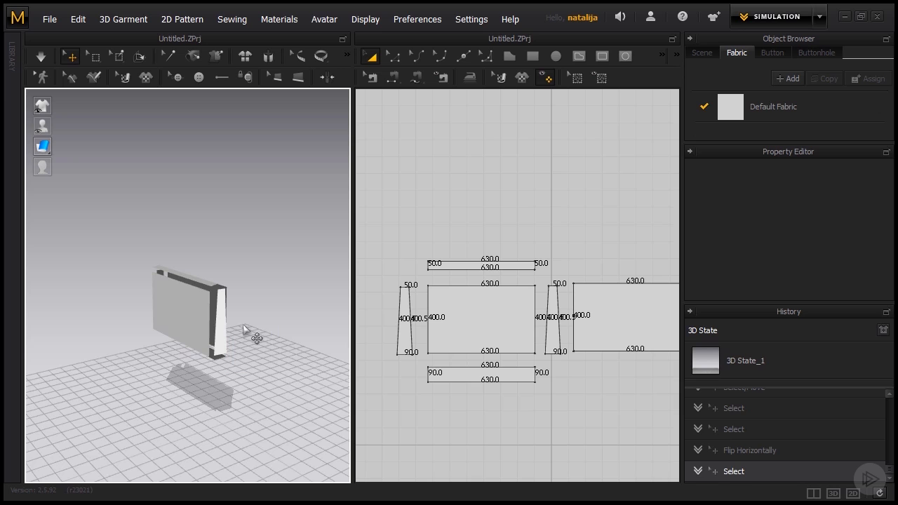
Shift the 50 mm top strip slightly in 3D to line it up between the upper edges of the two large panels
{"action": "right_click_drag", "start_coordinate": [242, 324], "coordinate": [159, 364]}
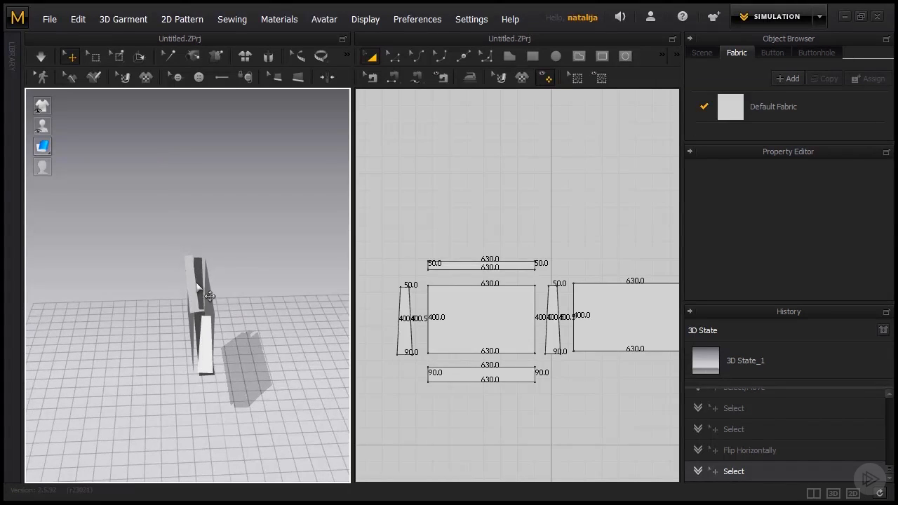
{"action": "left_click", "coordinate": [202, 284]}
{"action": "left_click_drag", "start_coordinate": [227, 283], "coordinate": [230, 284]}
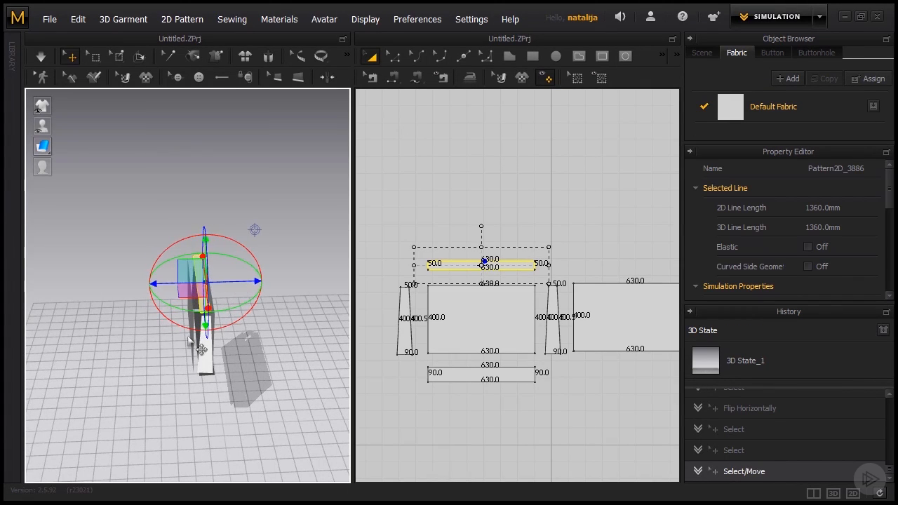
{"action": "right_click_drag", "start_coordinate": [199, 345], "coordinate": [289, 306]}
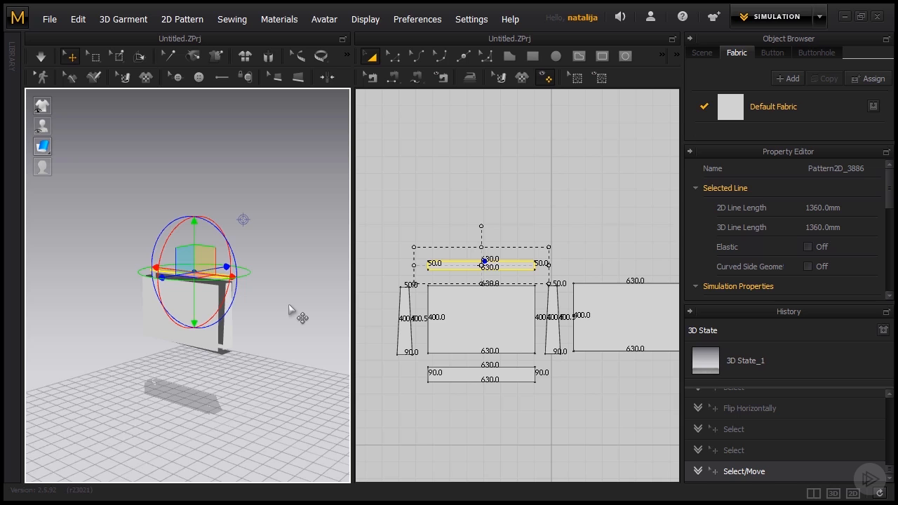